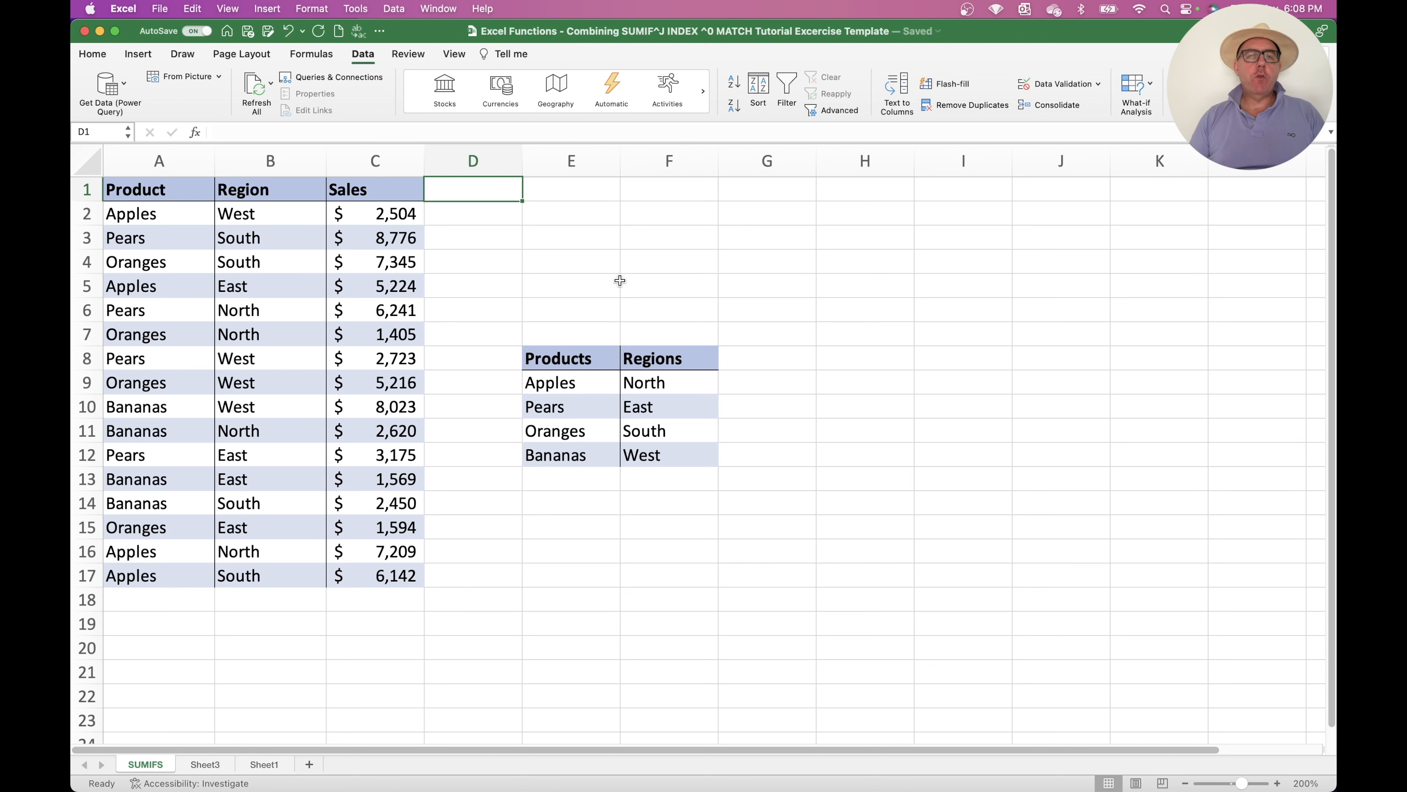
Add list data validation to cell E3 with source =$E$9:$E$12, and choose Pears from its drop-down.
{"action": "left_click", "coordinate": [576, 235]}
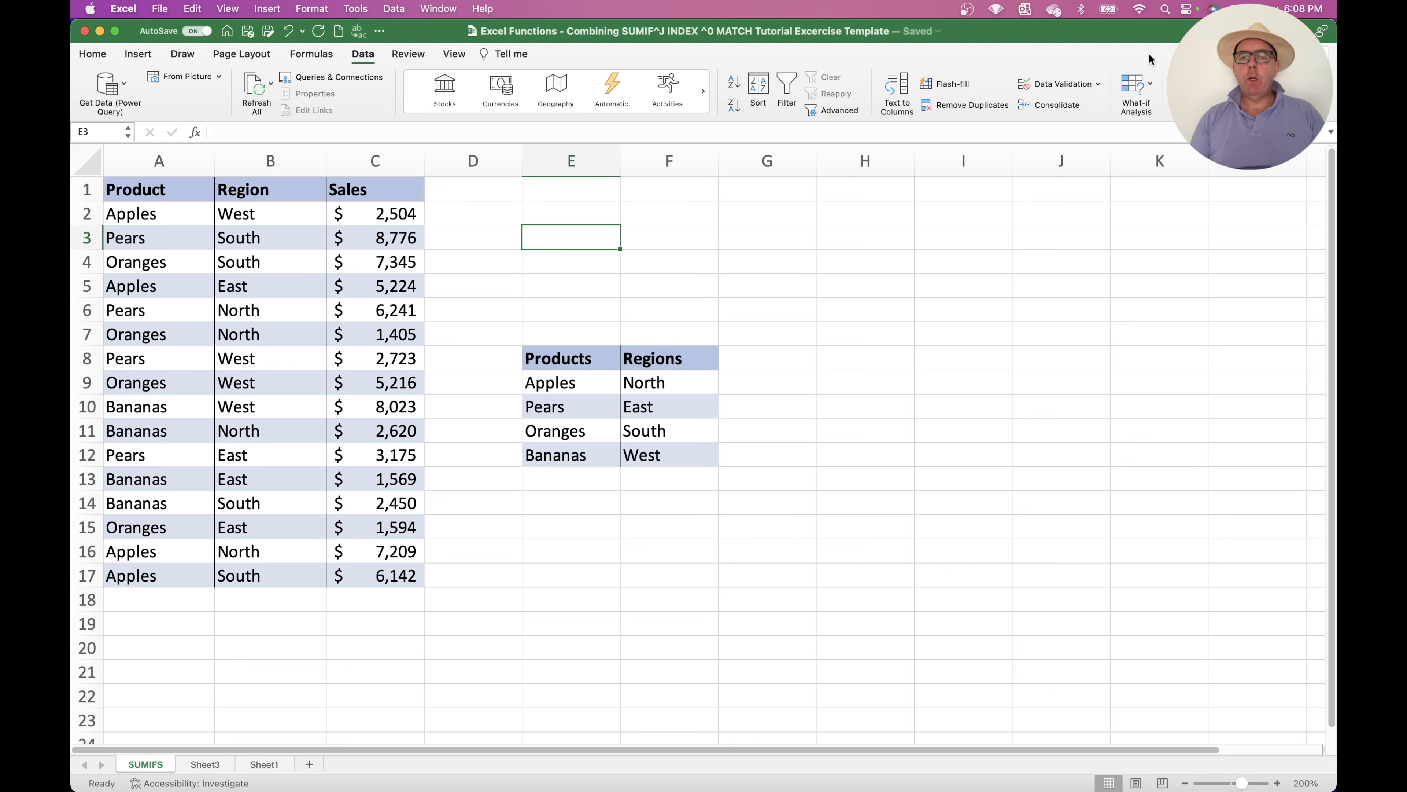
{"action": "left_click", "coordinate": [1063, 84]}
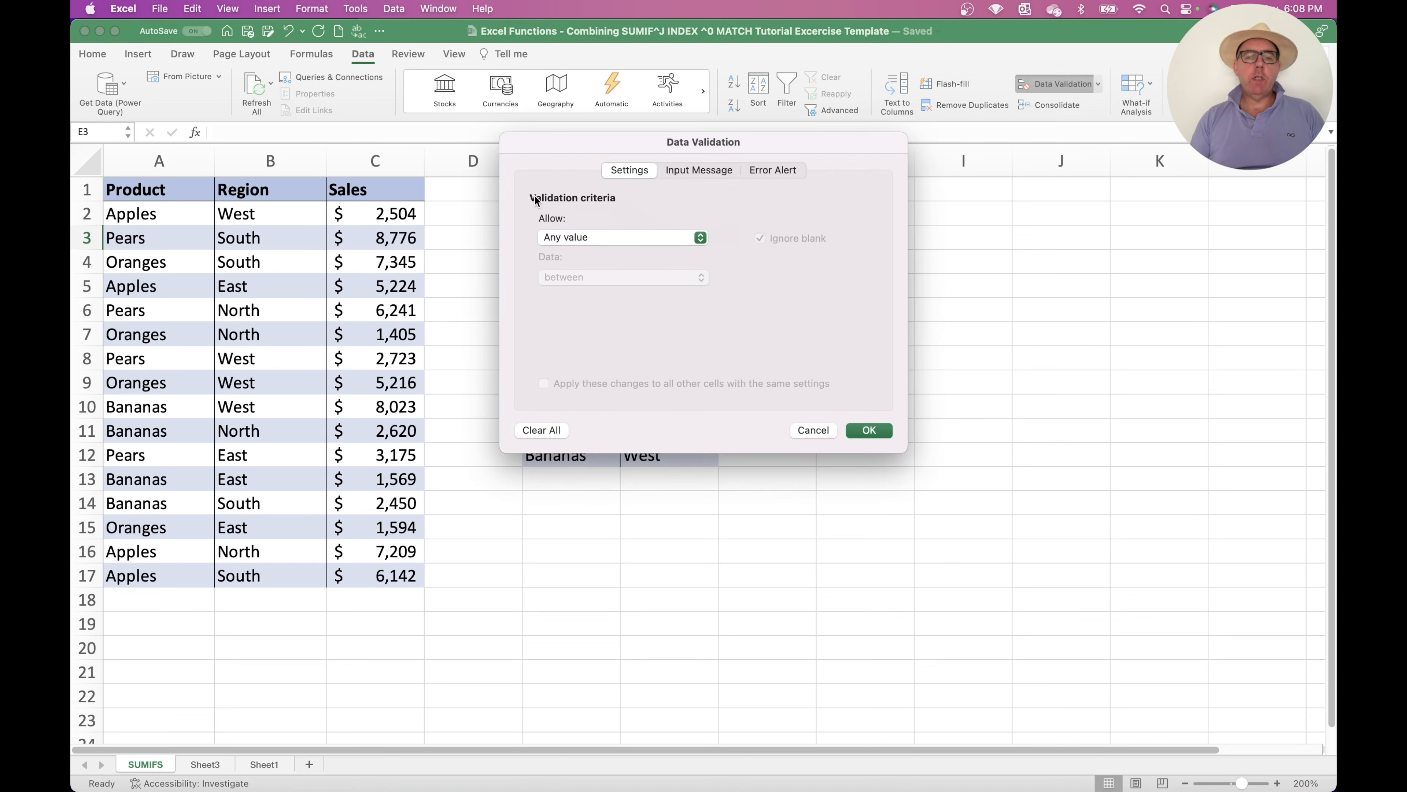
{"action": "left_click", "coordinate": [613, 237]}
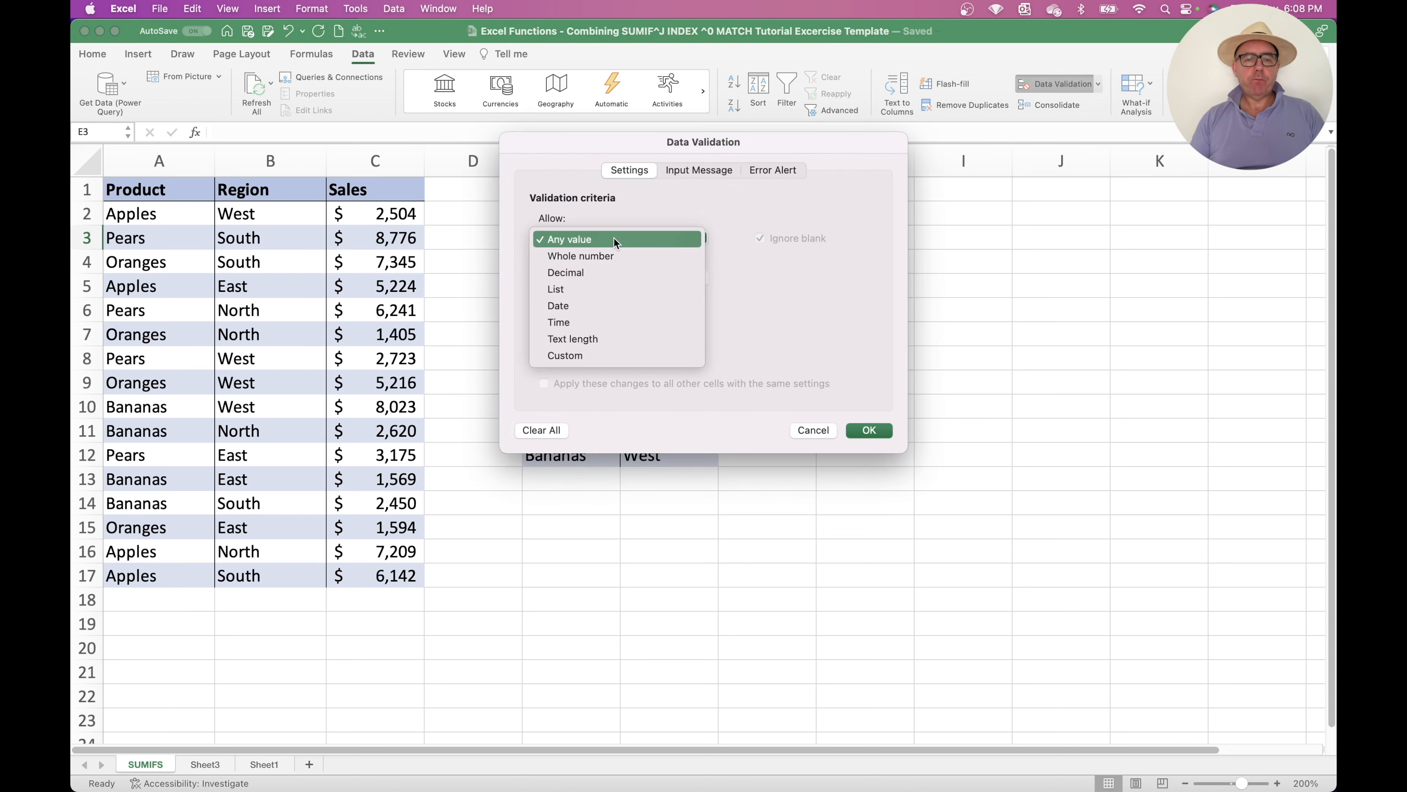
{"action": "left_click", "coordinate": [578, 289]}
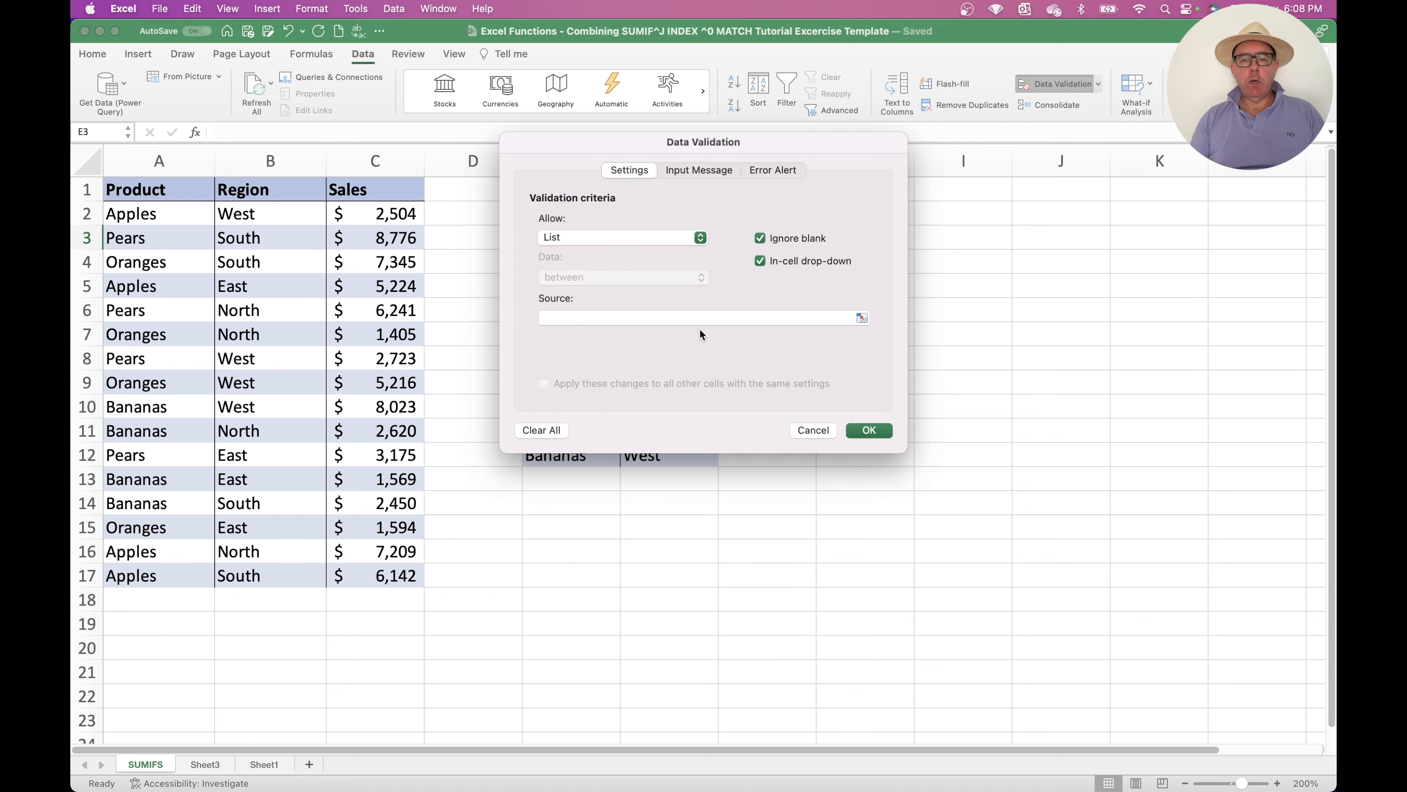
{"action": "left_click", "coordinate": [676, 318]}
{"action": "left_click_drag", "start_coordinate": [682, 144], "coordinate": [1006, 216]}
{"action": "left_click_drag", "start_coordinate": [579, 382], "coordinate": [666, 469]}
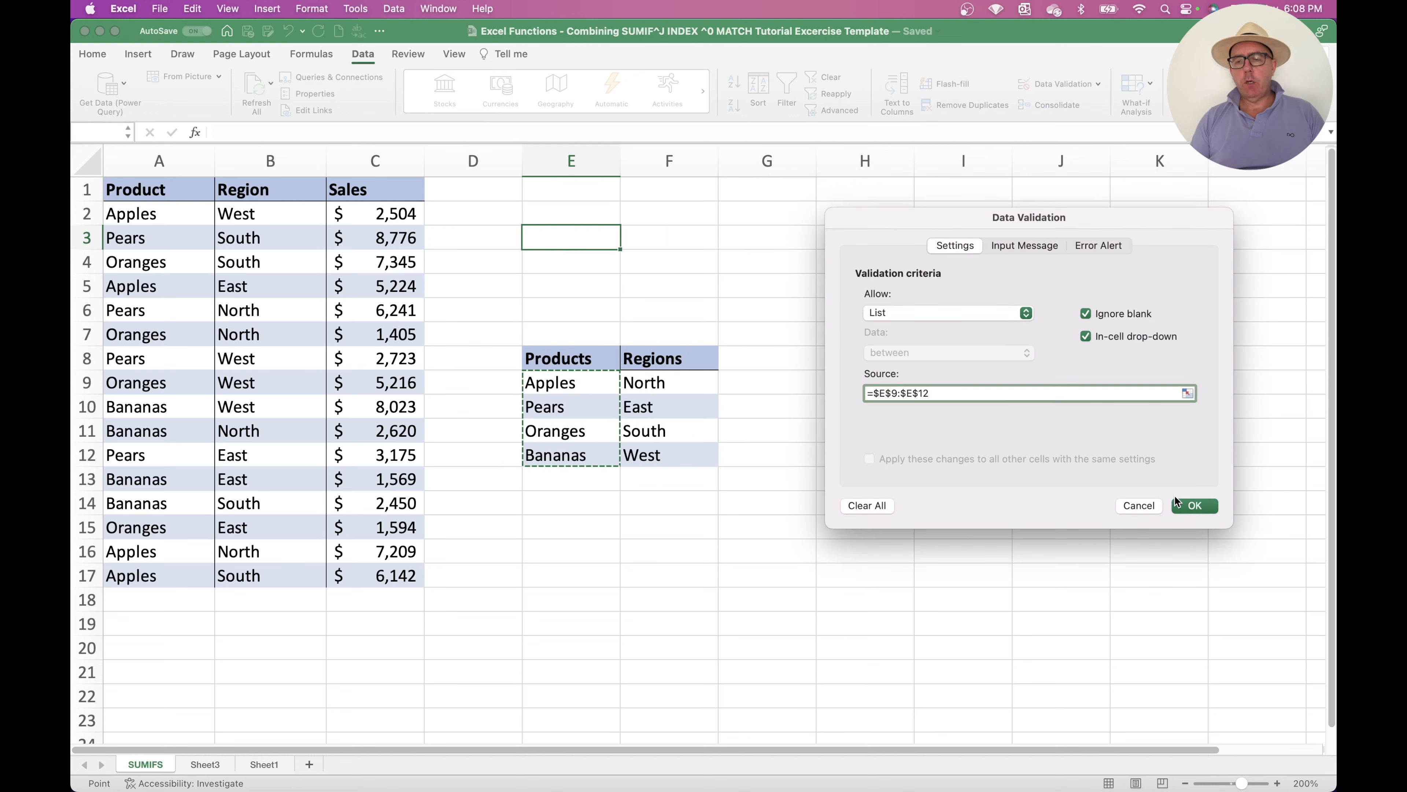
{"action": "left_click", "coordinate": [1194, 505]}
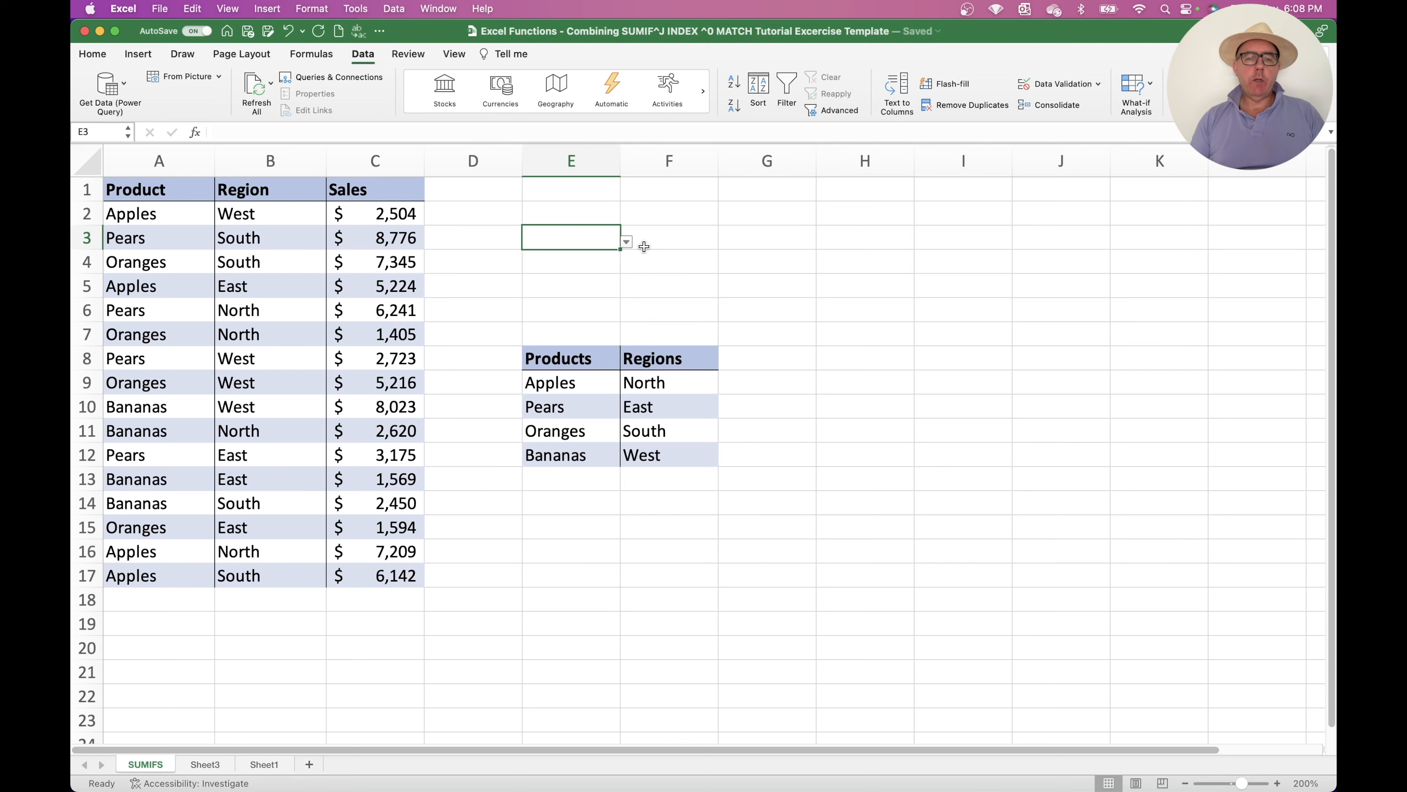
{"action": "left_click", "coordinate": [626, 242]}
{"action": "left_click", "coordinate": [558, 270]}
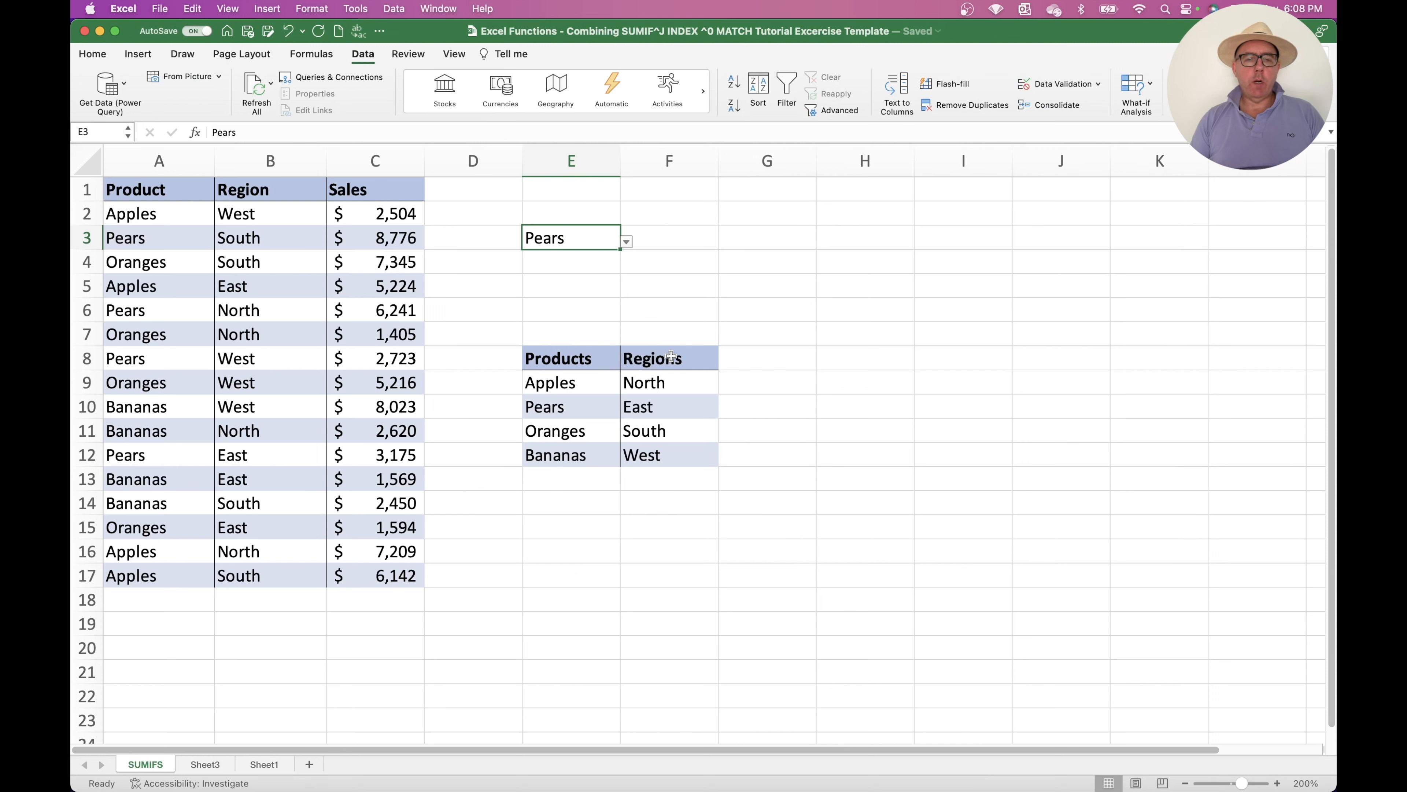
Add list data validation to cell E4 with source =$F$9:$F$12, and choose East from its drop-down.
{"action": "left_click", "coordinate": [567, 265]}
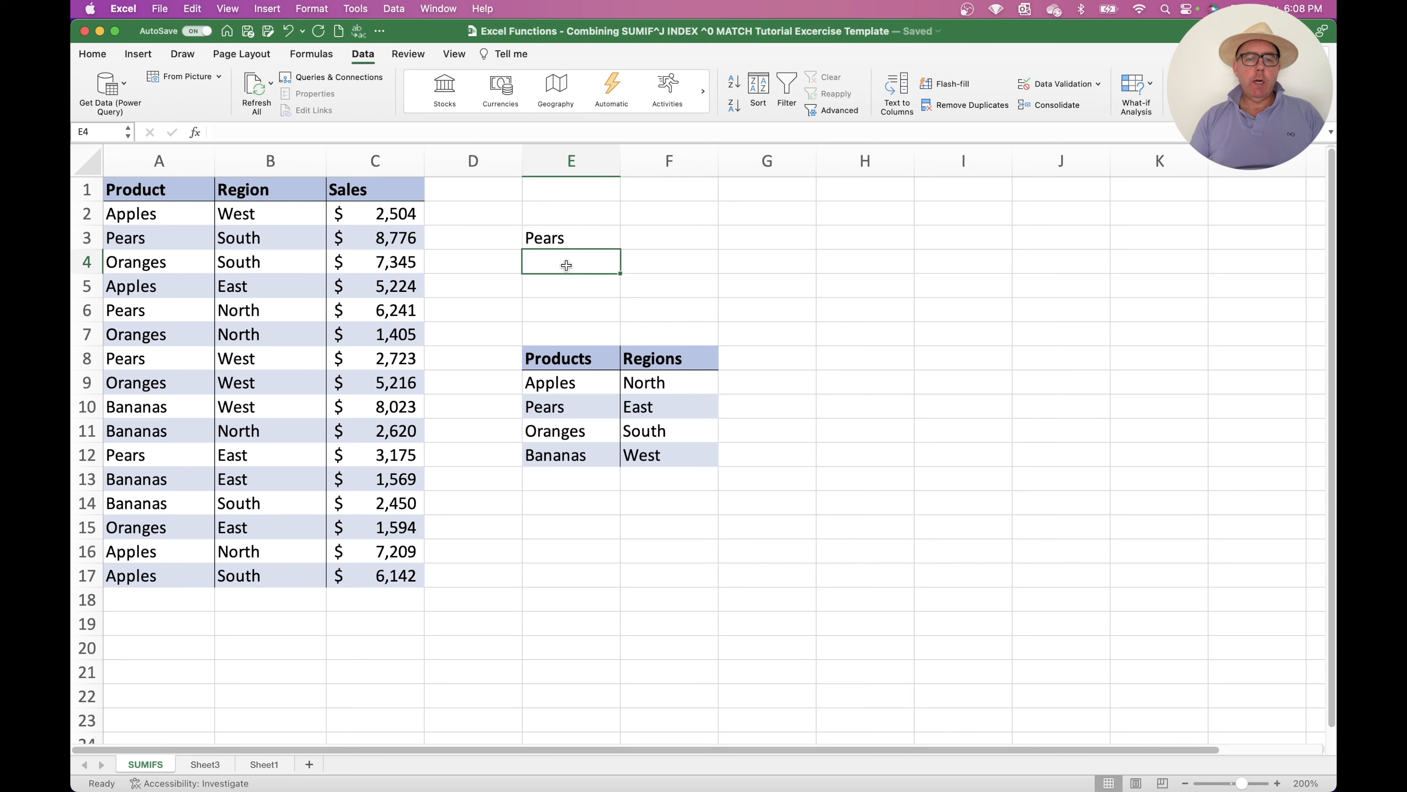
{"action": "left_click", "coordinate": [1058, 83]}
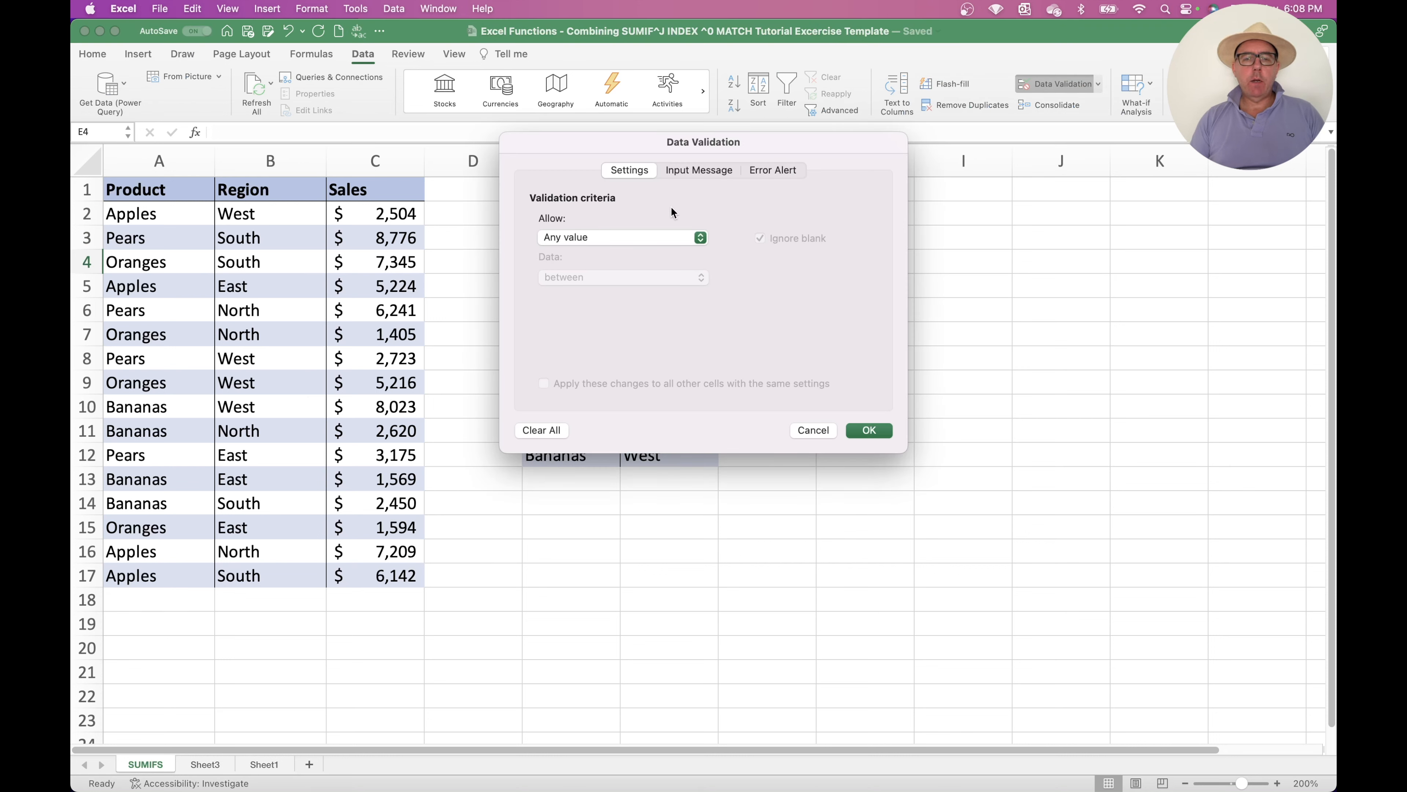
{"action": "left_click", "coordinate": [648, 237]}
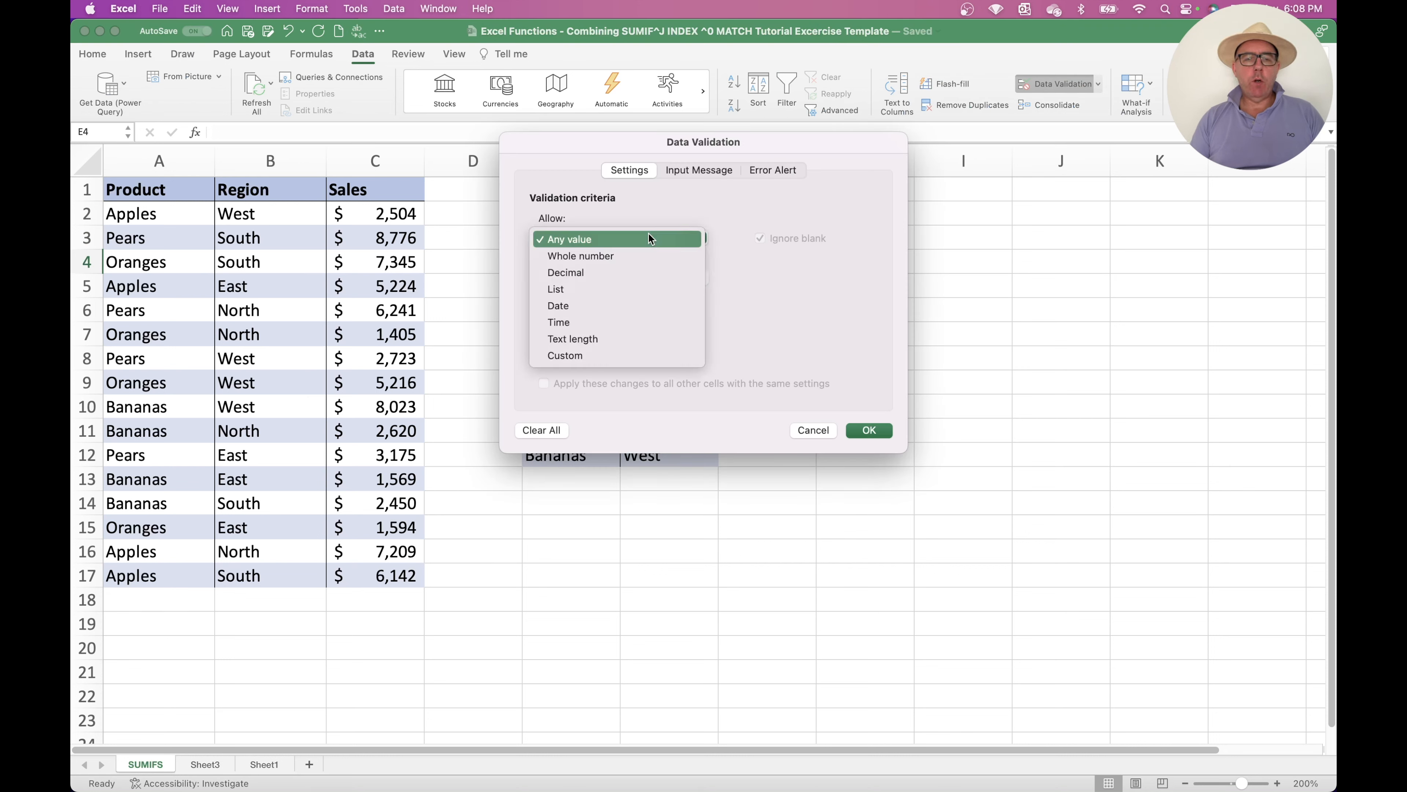
{"action": "left_click", "coordinate": [600, 295]}
{"action": "left_click", "coordinate": [679, 317]}
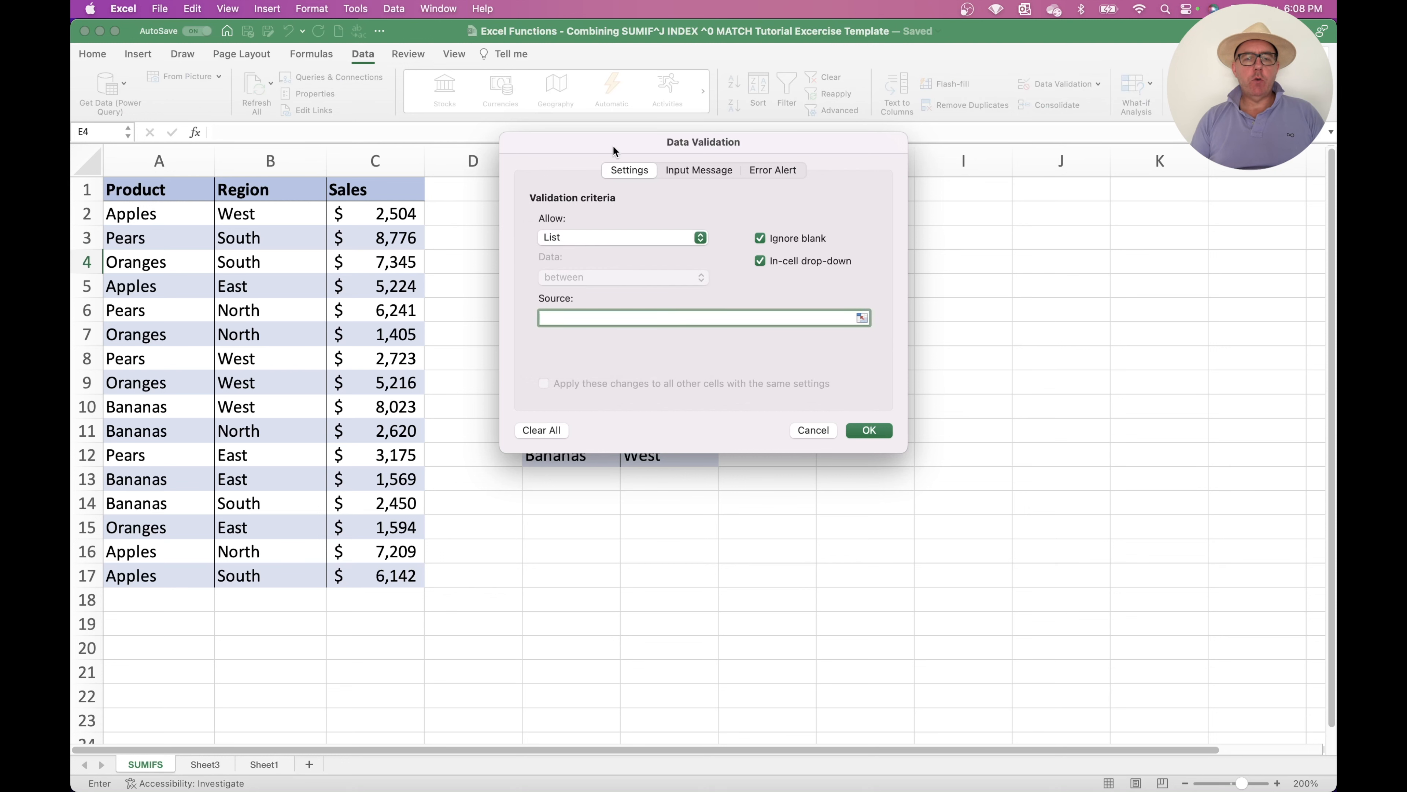
{"action": "left_click_drag", "start_coordinate": [612, 145], "coordinate": [962, 277]}
{"action": "left_click_drag", "start_coordinate": [656, 383], "coordinate": [715, 463]}
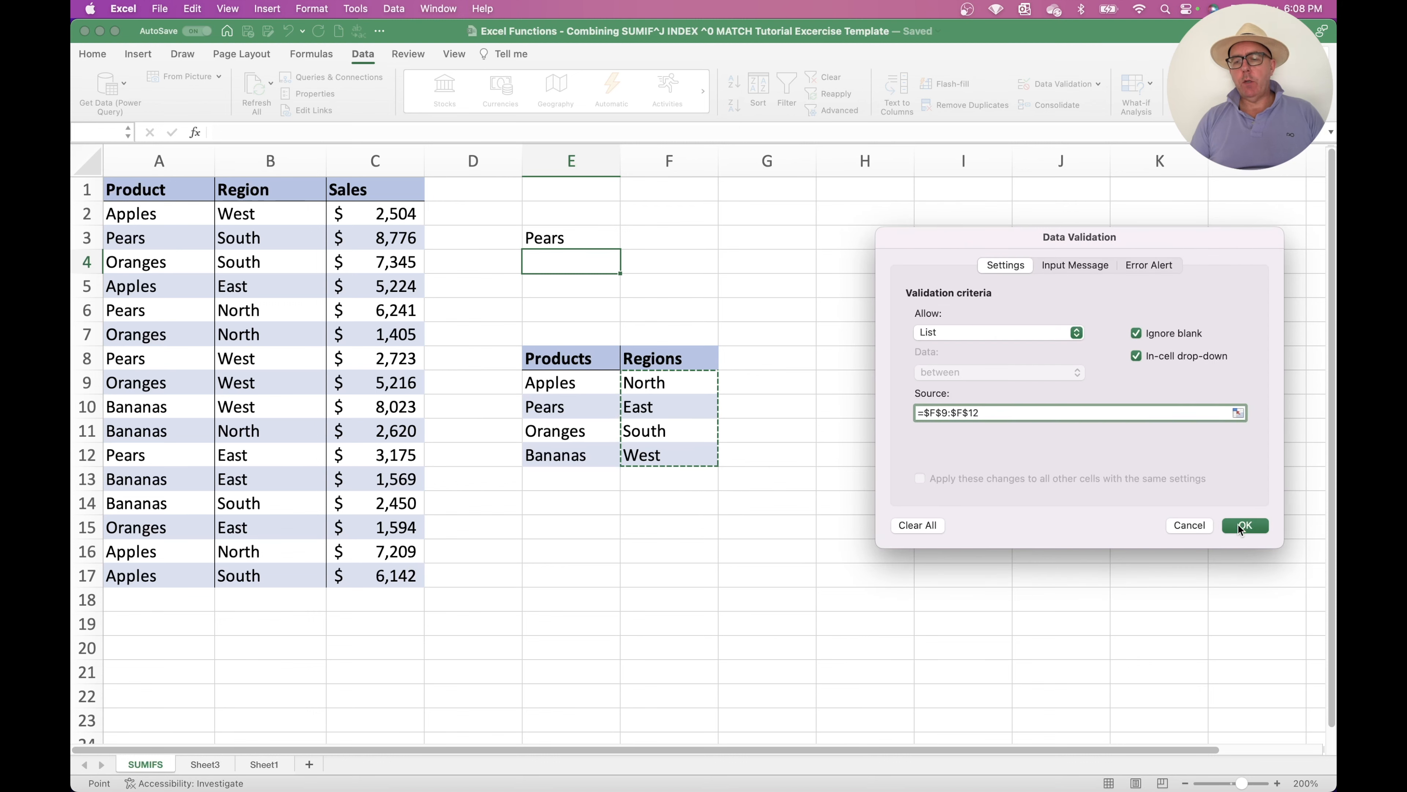
{"action": "left_click", "coordinate": [1244, 525]}
{"action": "left_click", "coordinate": [627, 267]}
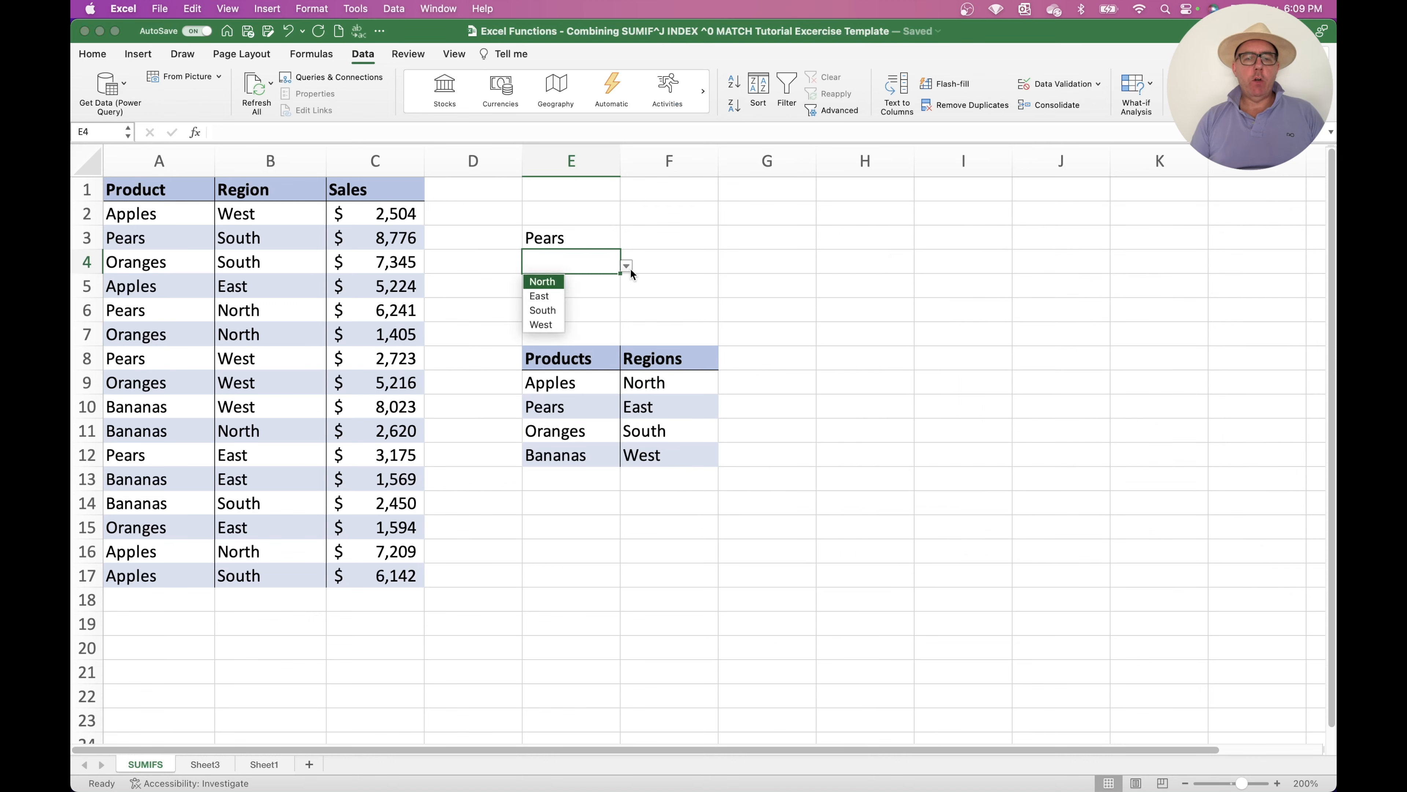
{"action": "left_click", "coordinate": [551, 298]}
Enter the label Sales in cell E5, below the selected region.
{"action": "left_click", "coordinate": [596, 283]}
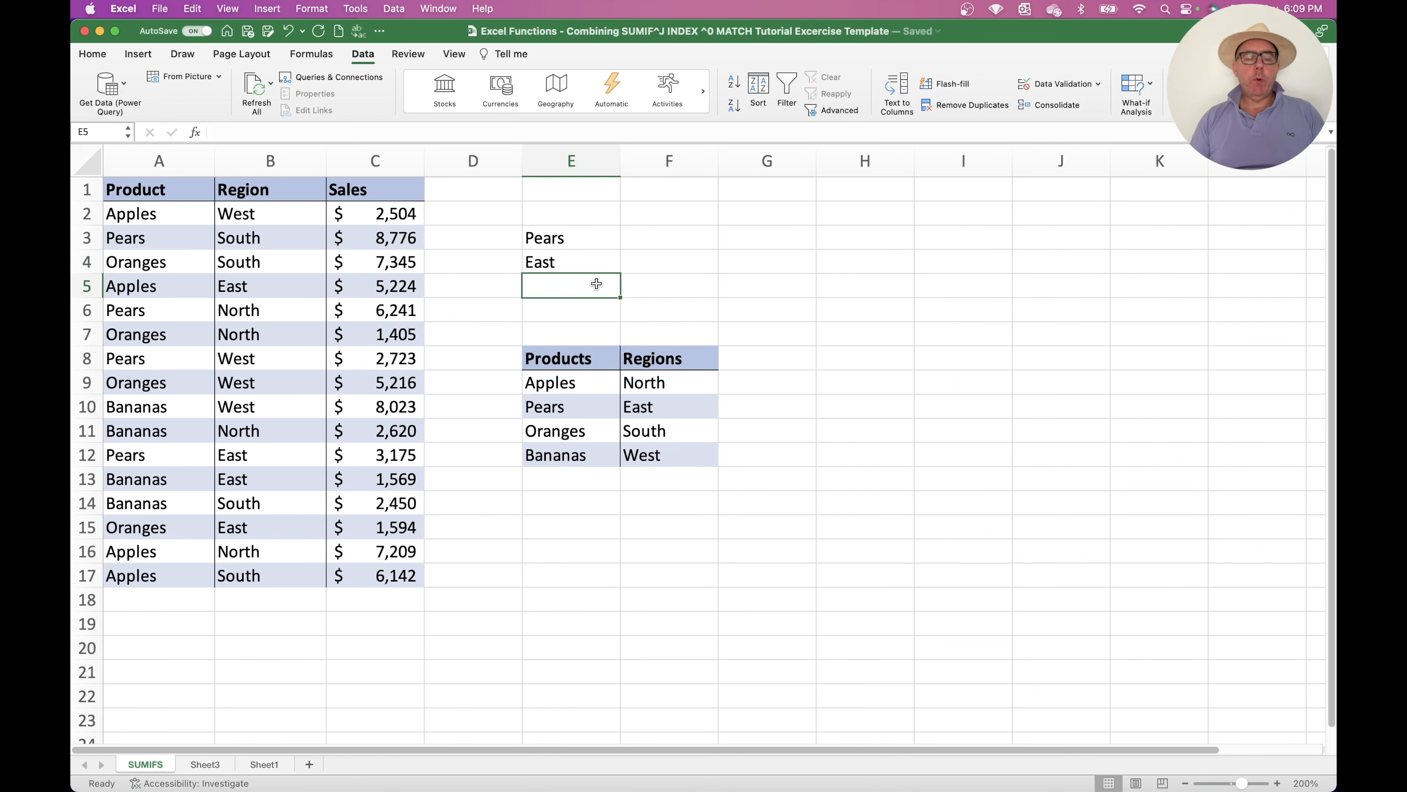
{"action": "type", "text": "Sales"}
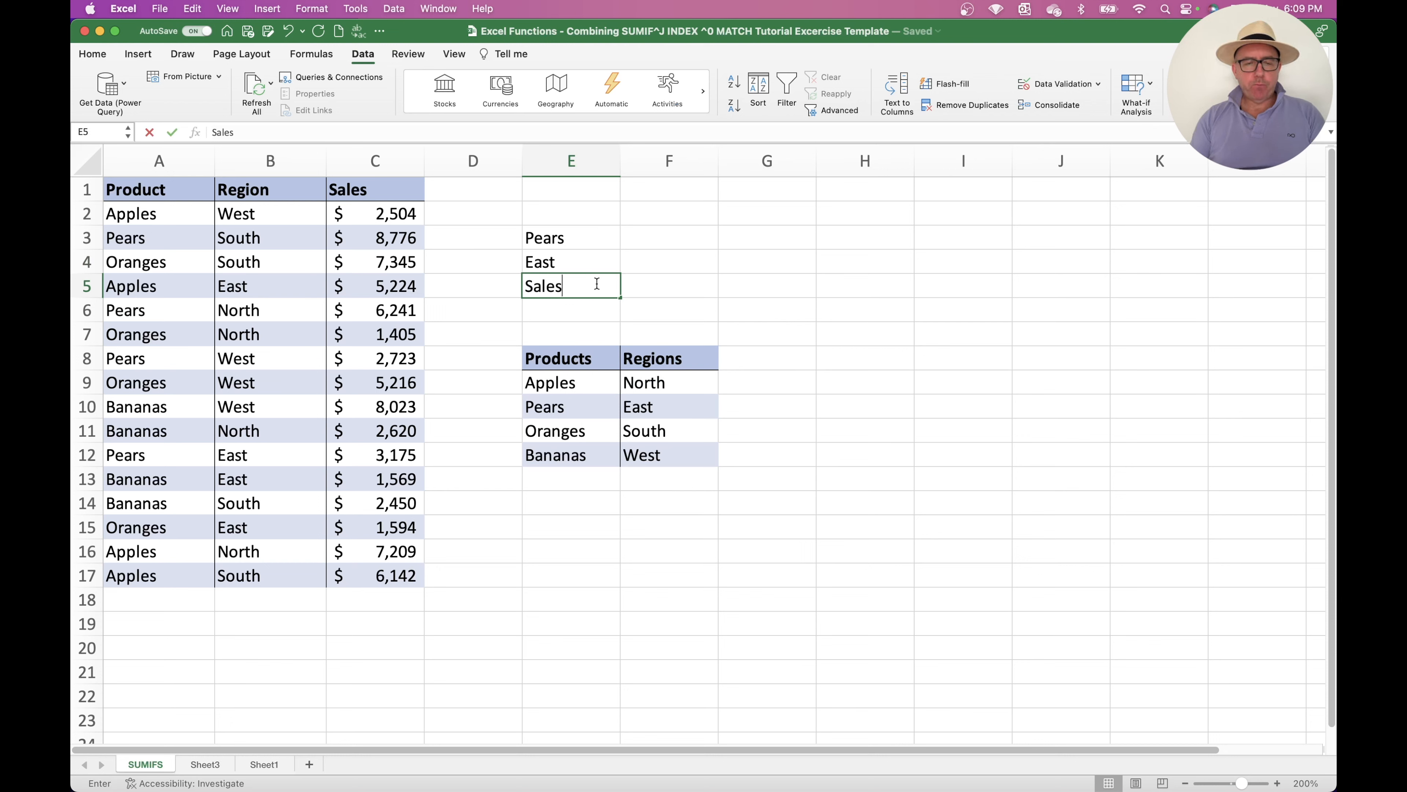
{"action": "key", "text": "Tab"}
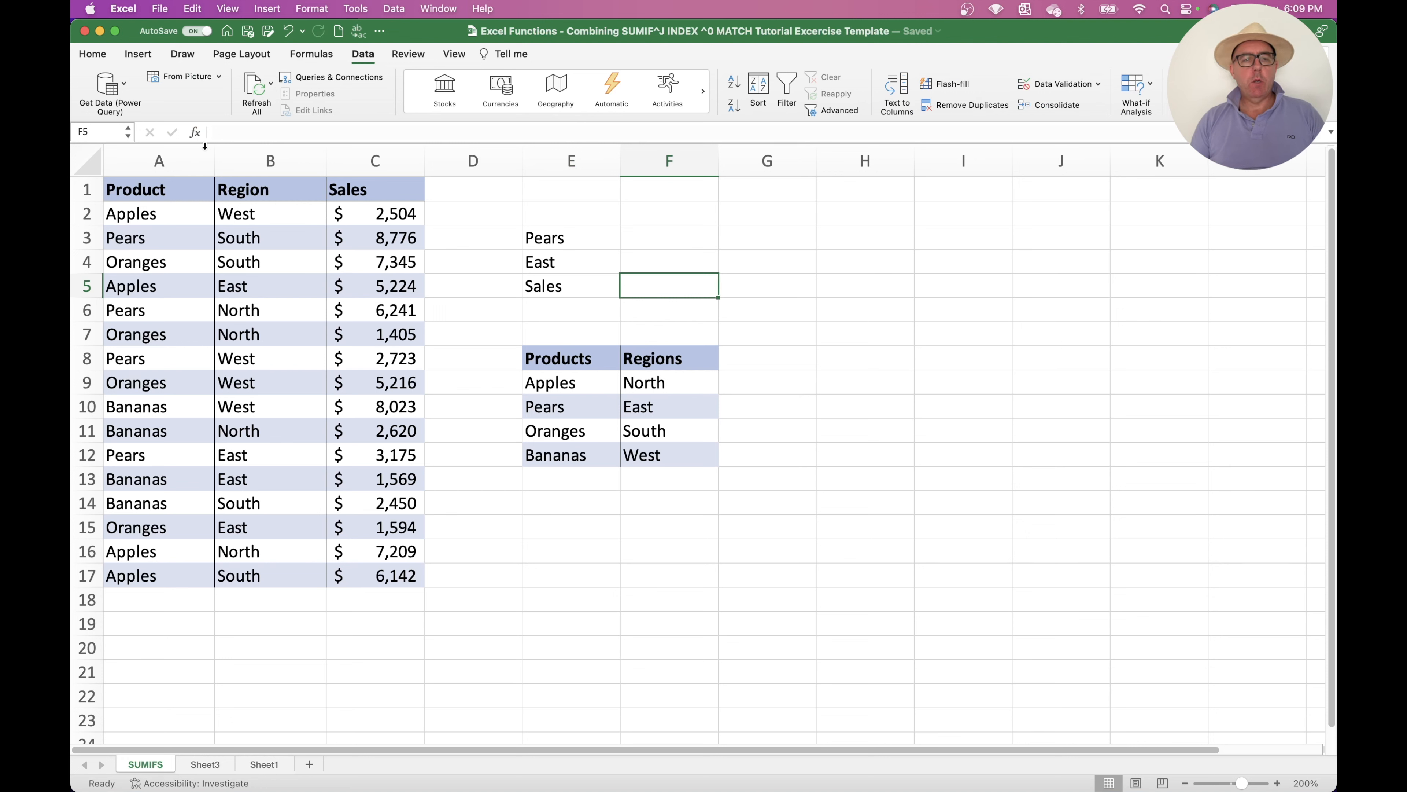
Start a SUMIFS function in cell F5 using the Formula Builder, with C2:C17 as the sum range.
{"action": "left_click", "coordinate": [195, 133]}
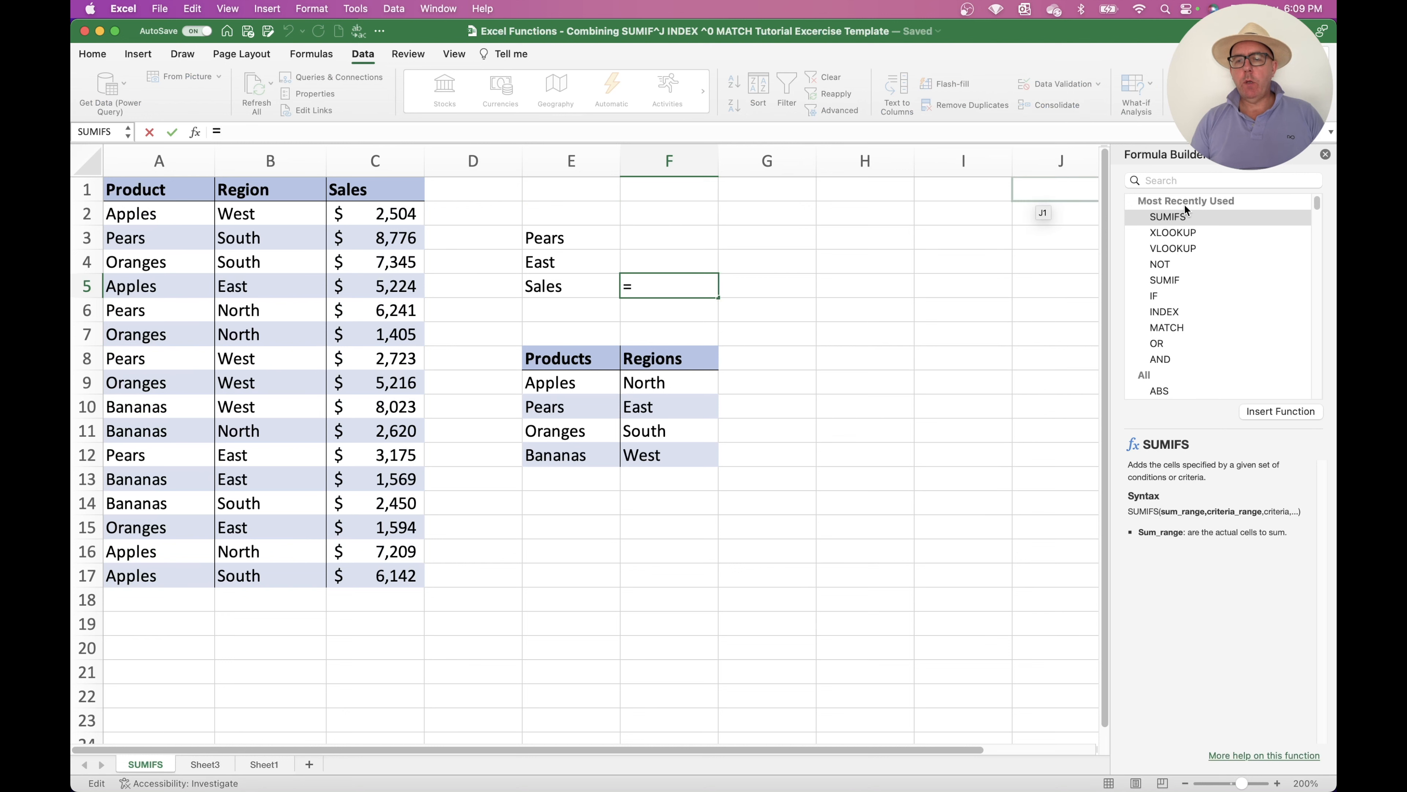
{"action": "double_click", "coordinate": [1184, 218]}
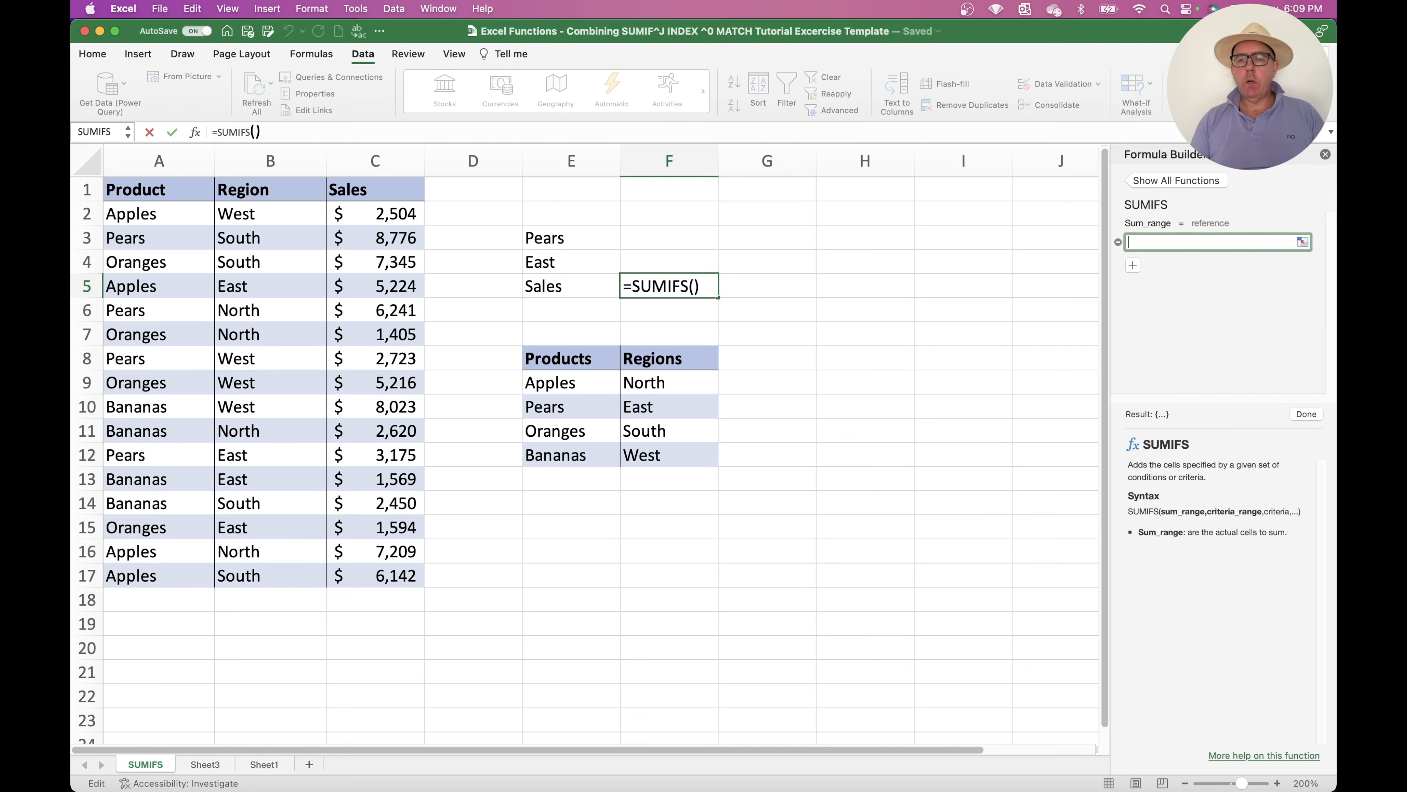
{"action": "left_click_drag", "start_coordinate": [1163, 155], "coordinate": [937, 200]}
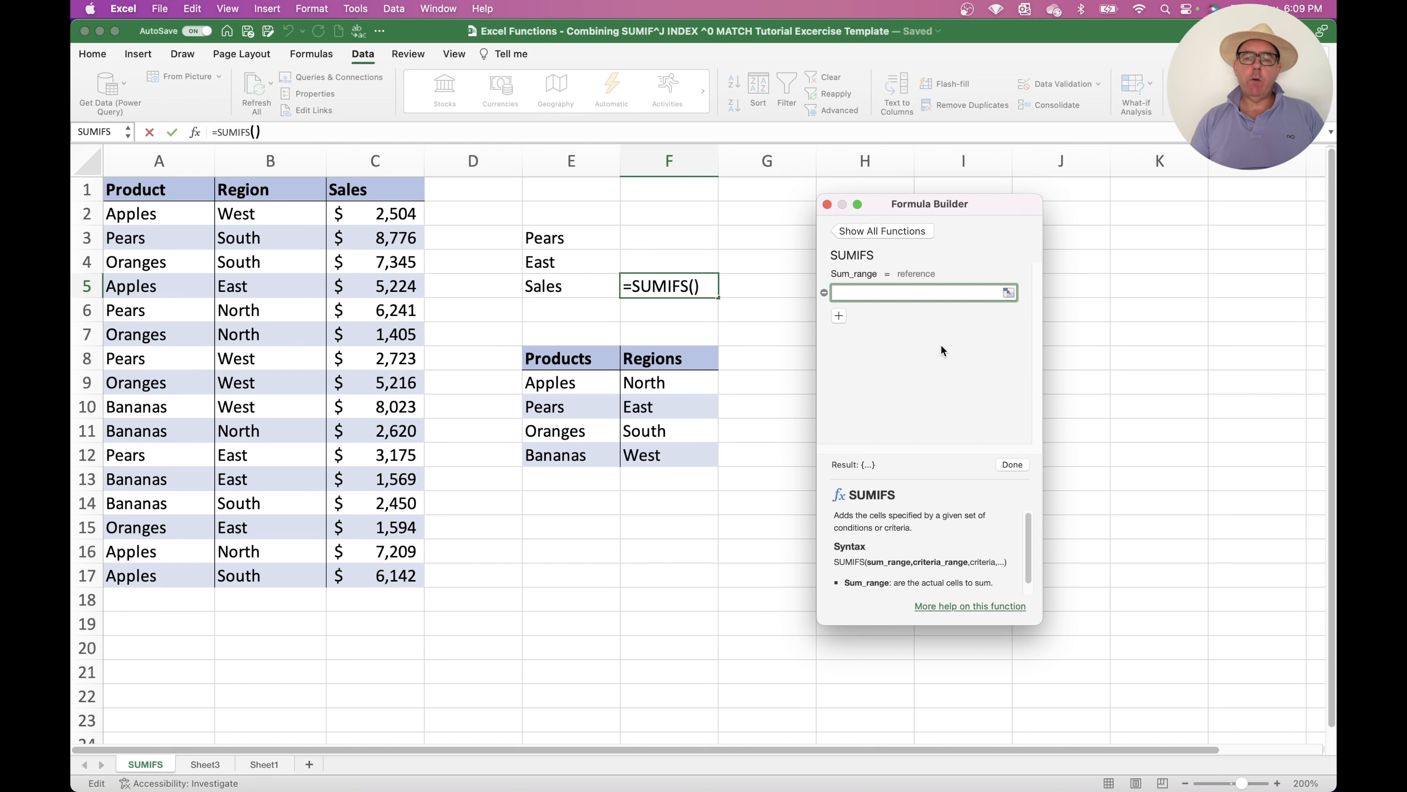
{"action": "left_click", "coordinate": [842, 313]}
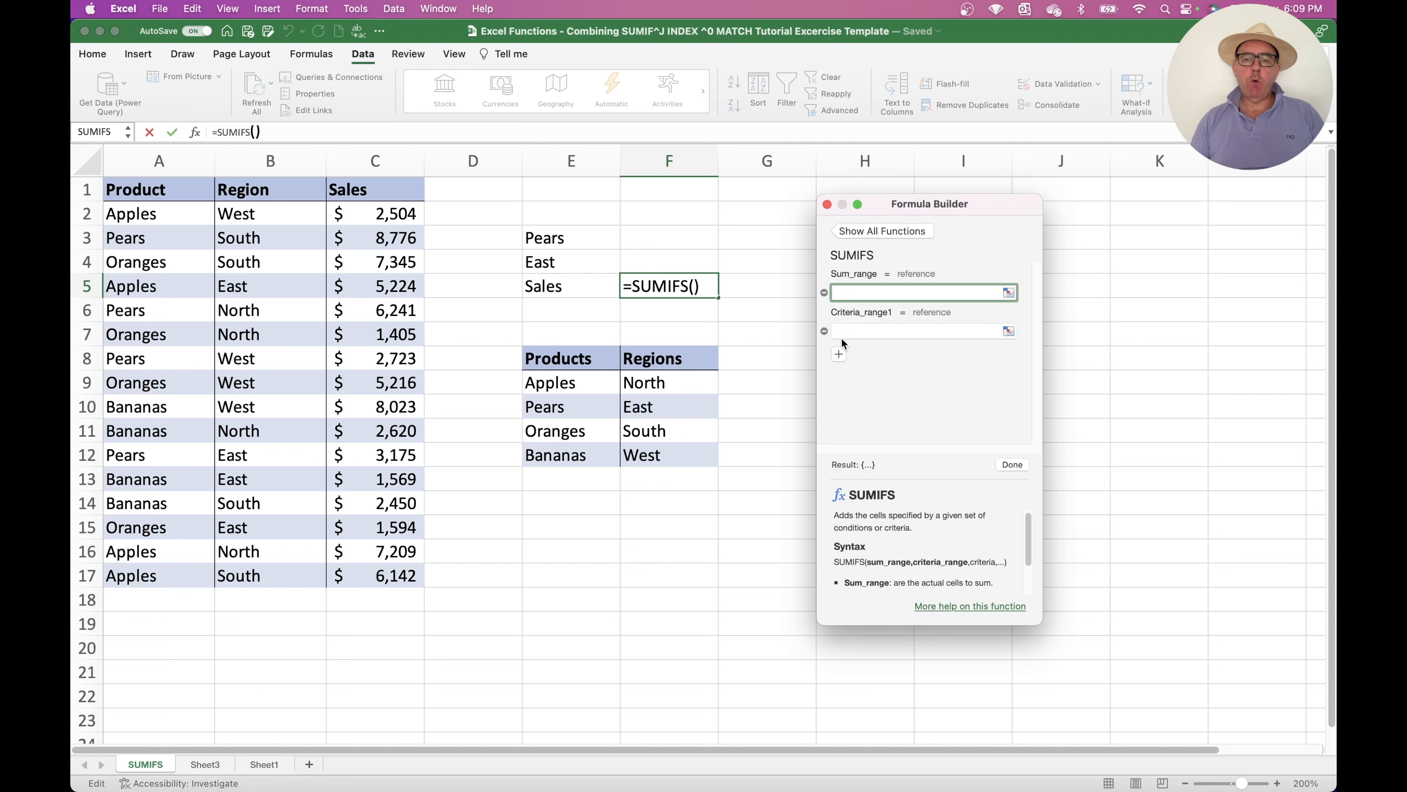
{"action": "left_click", "coordinate": [840, 352]}
{"action": "left_click", "coordinate": [843, 394]}
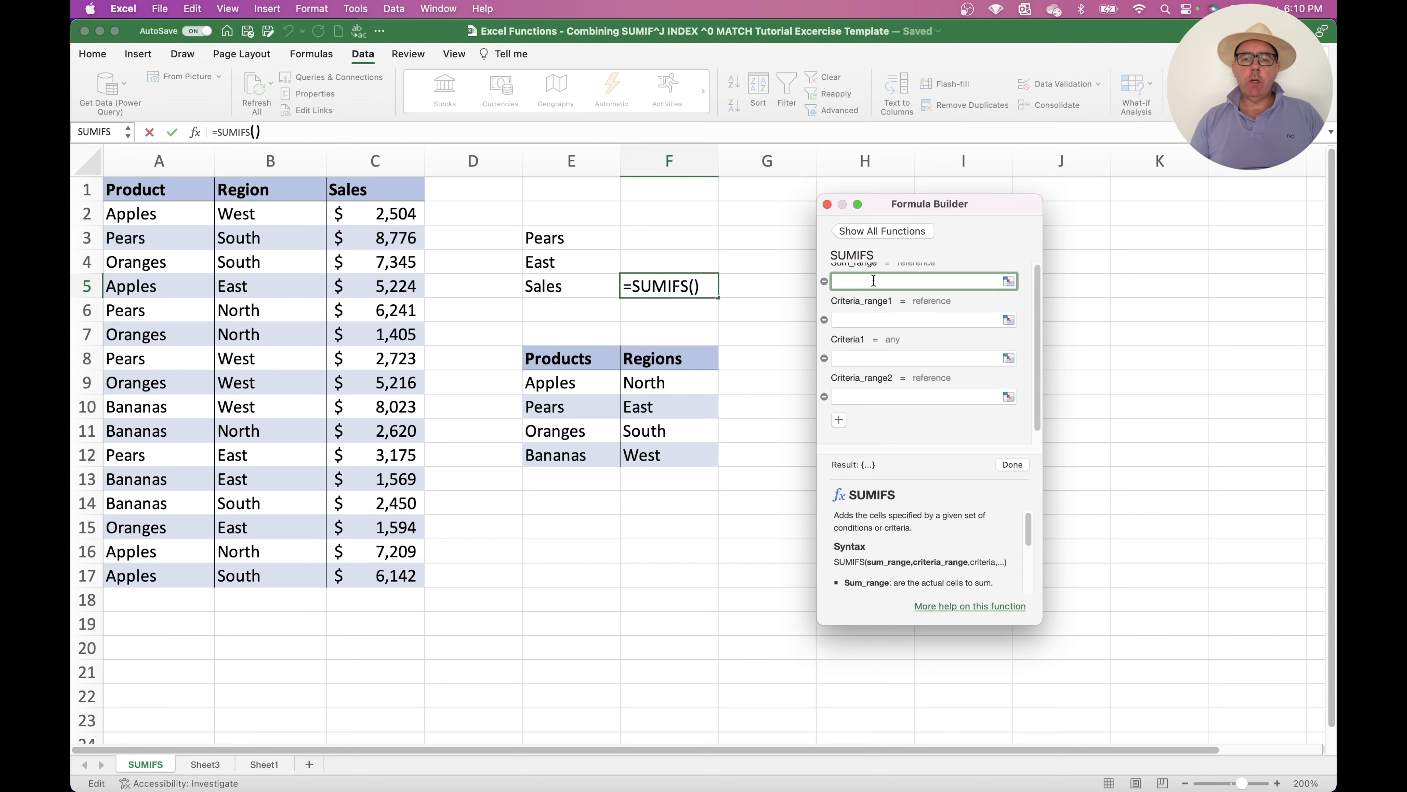
{"action": "left_click_drag", "start_coordinate": [398, 221], "coordinate": [413, 579]}
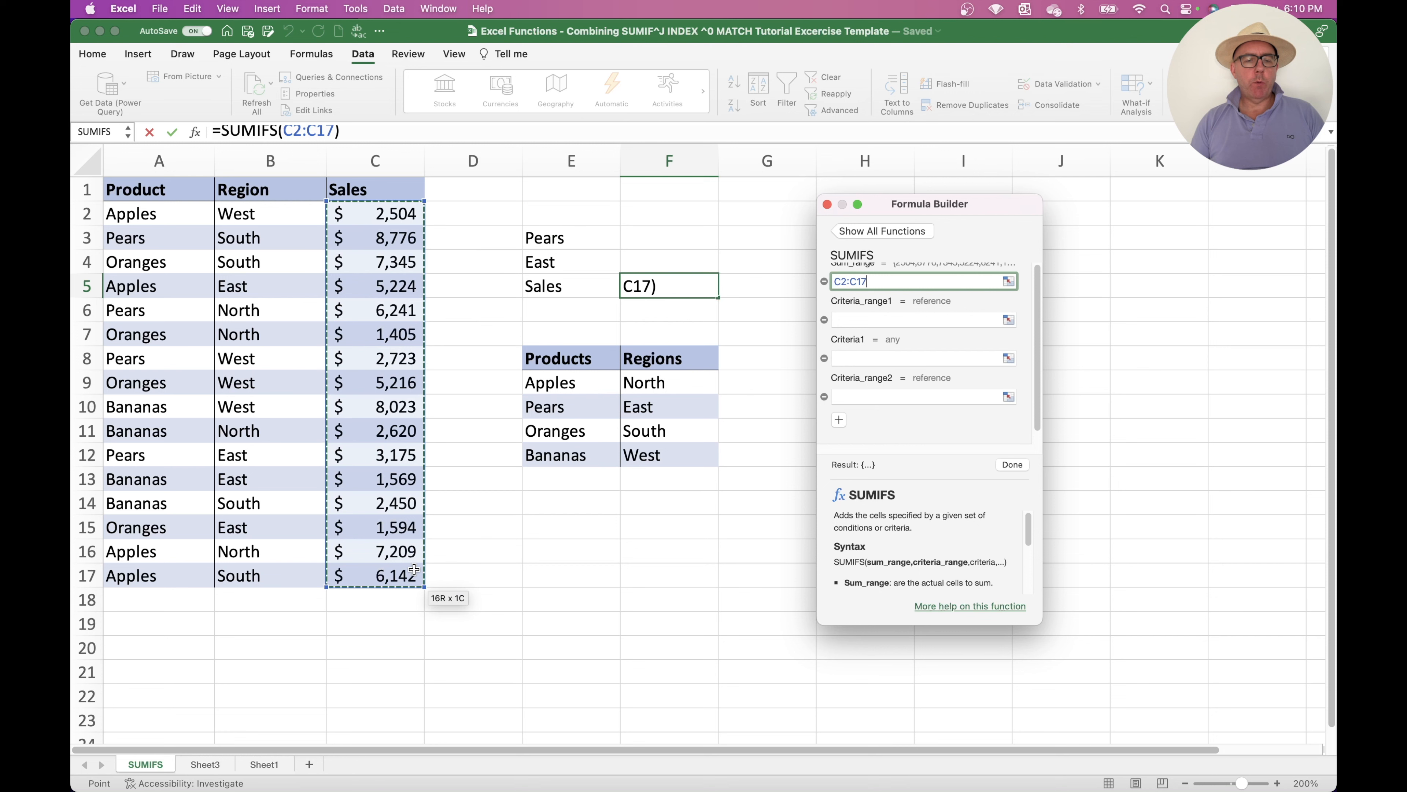
Set the first SUMIFS criteria range to A2:A17 and its criterion to cell E3.
{"action": "left_click", "coordinate": [853, 320]}
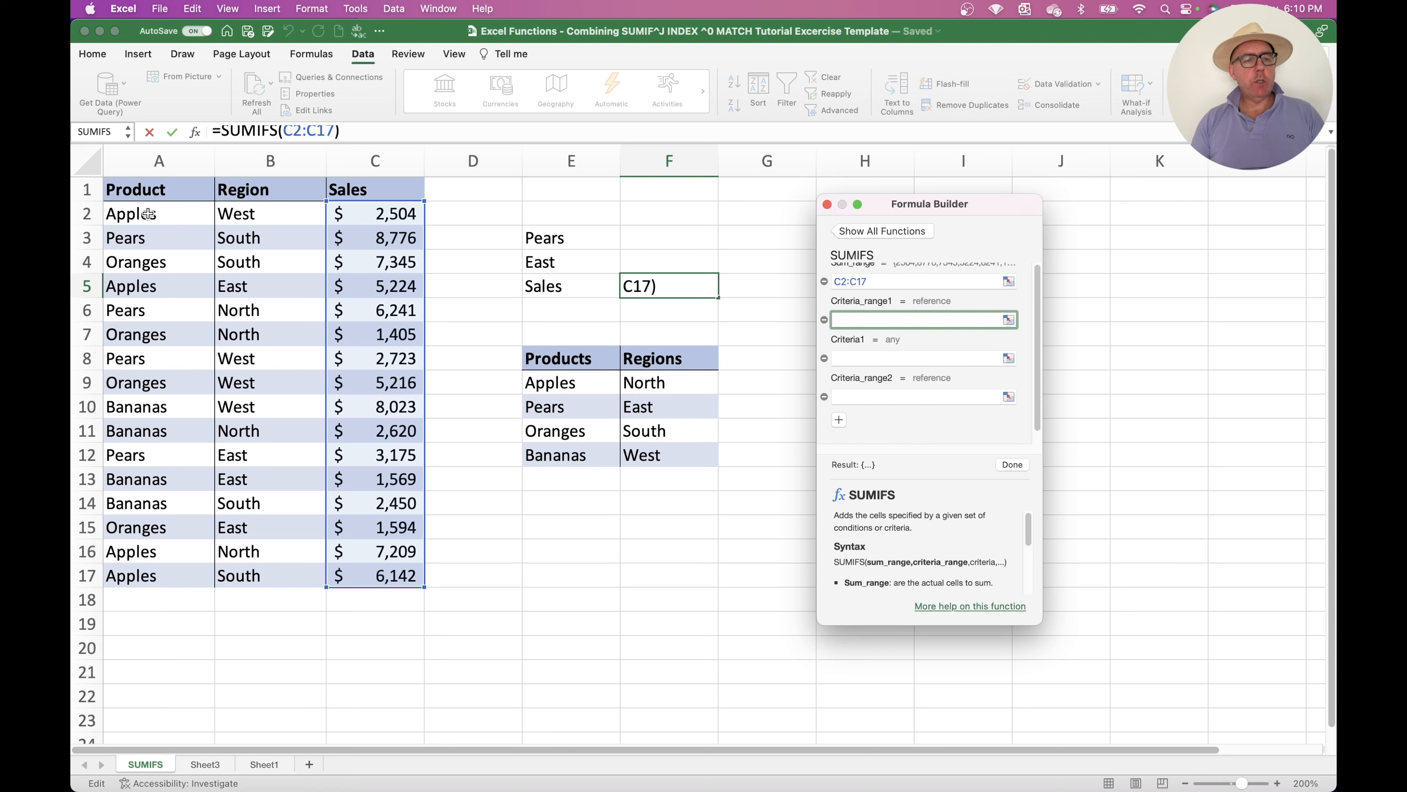
{"action": "left_click_drag", "start_coordinate": [148, 213], "coordinate": [169, 586]}
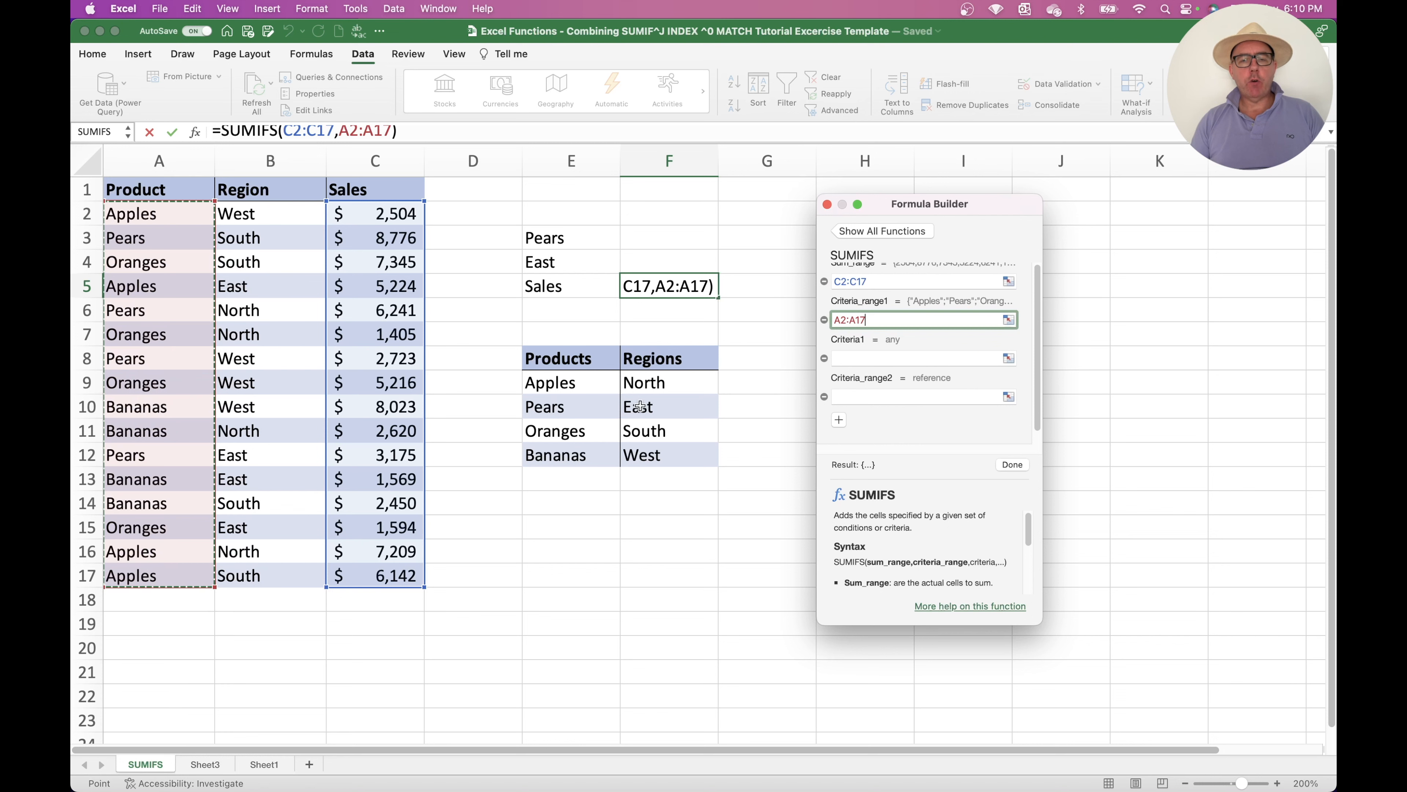
{"action": "left_click", "coordinate": [845, 360]}
{"action": "left_click", "coordinate": [557, 239]}
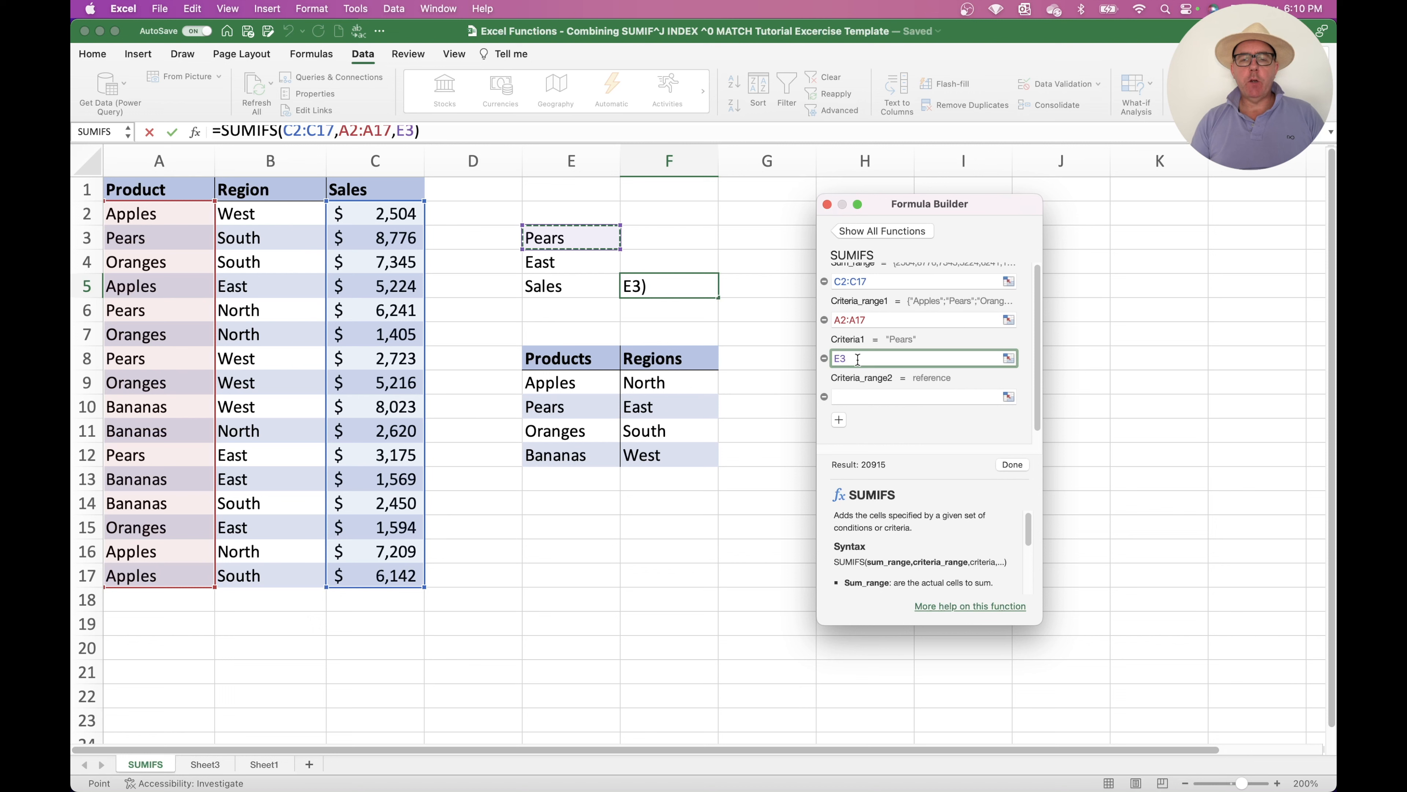
Set the second SUMIFS criteria range to B2:B17 with criterion E4, then complete the formula and close the Formula Builder.
{"action": "left_click", "coordinate": [862, 396]}
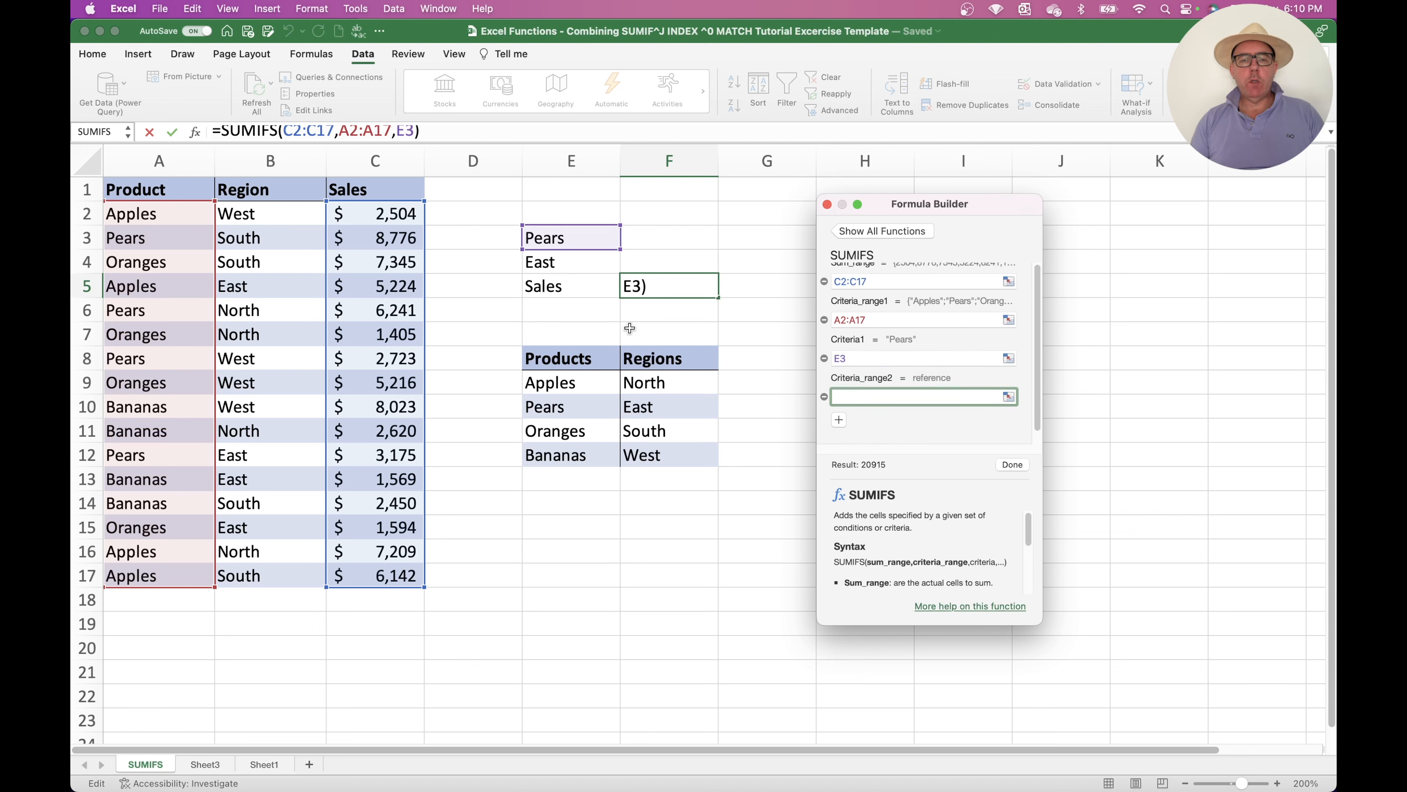
{"action": "left_click_drag", "start_coordinate": [282, 215], "coordinate": [282, 576]}
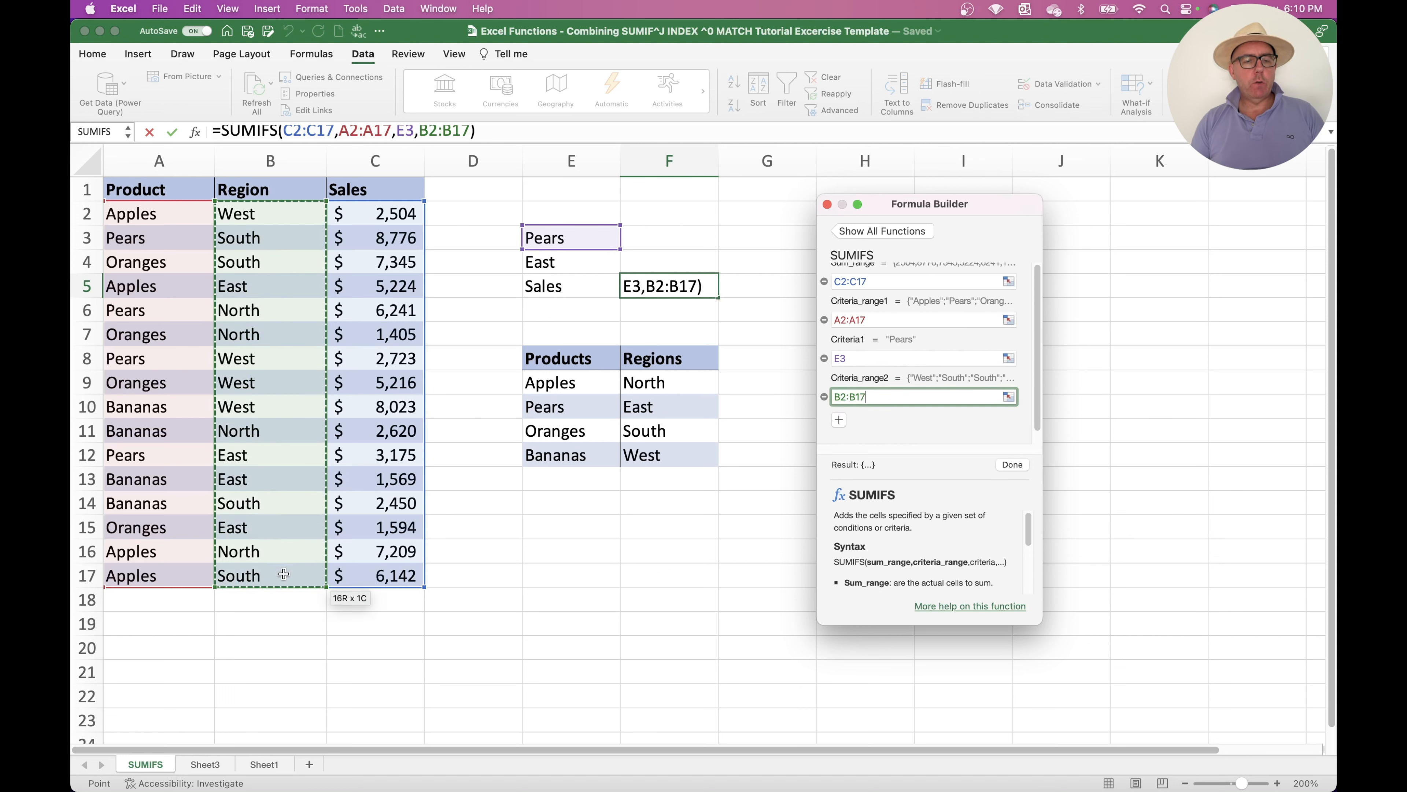
{"action": "left_click", "coordinate": [839, 420]}
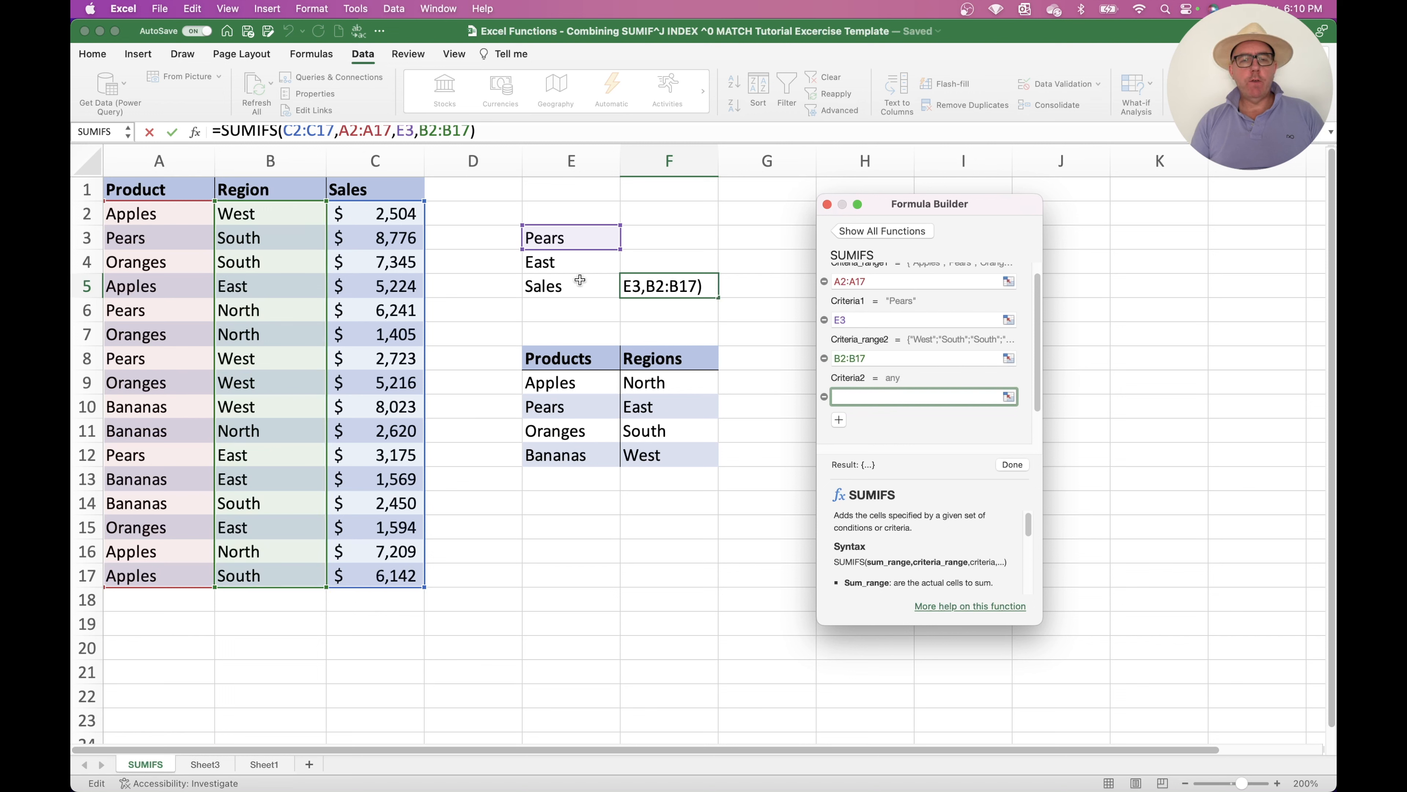
{"action": "left_click", "coordinate": [571, 262]}
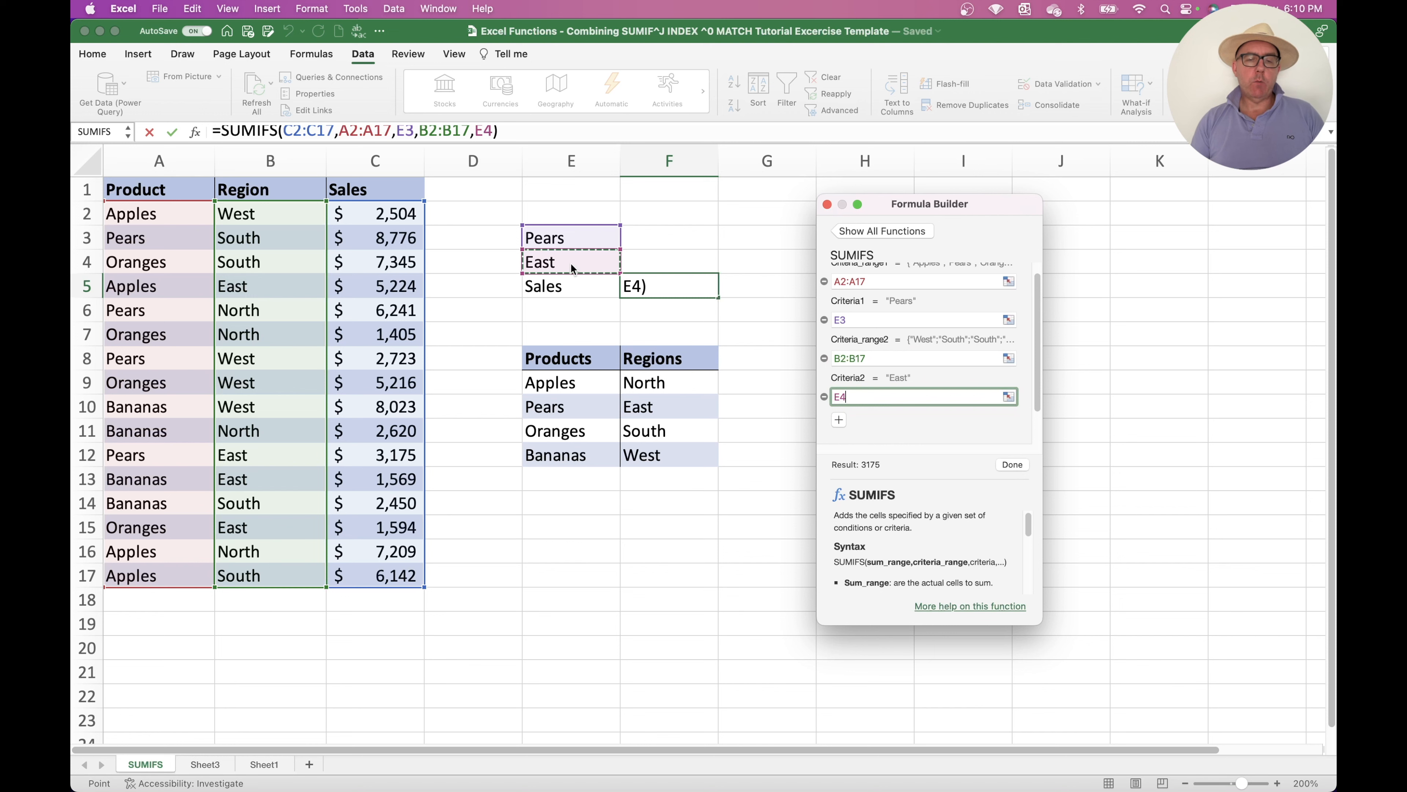
{"action": "left_click", "coordinate": [1013, 465]}
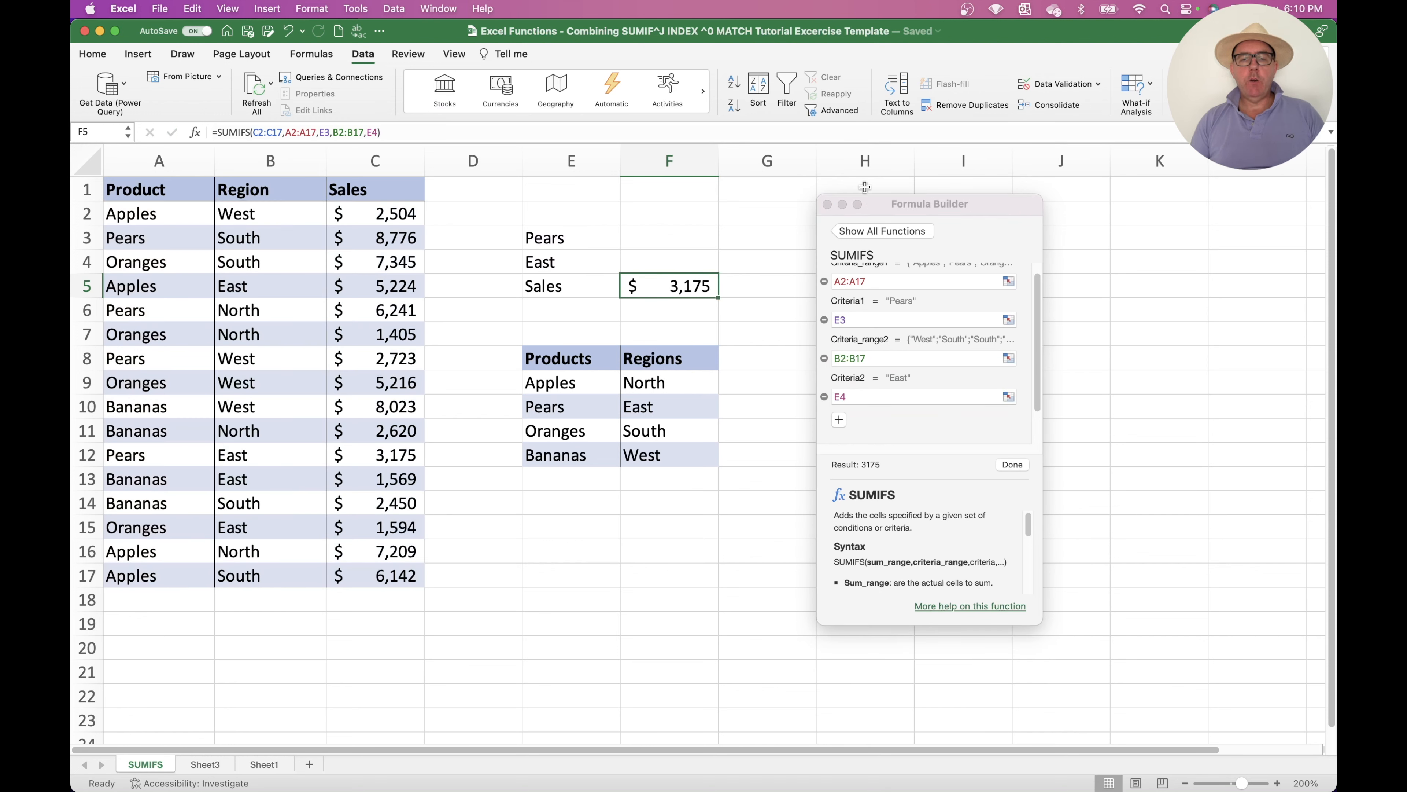
{"action": "left_click", "coordinate": [827, 203]}
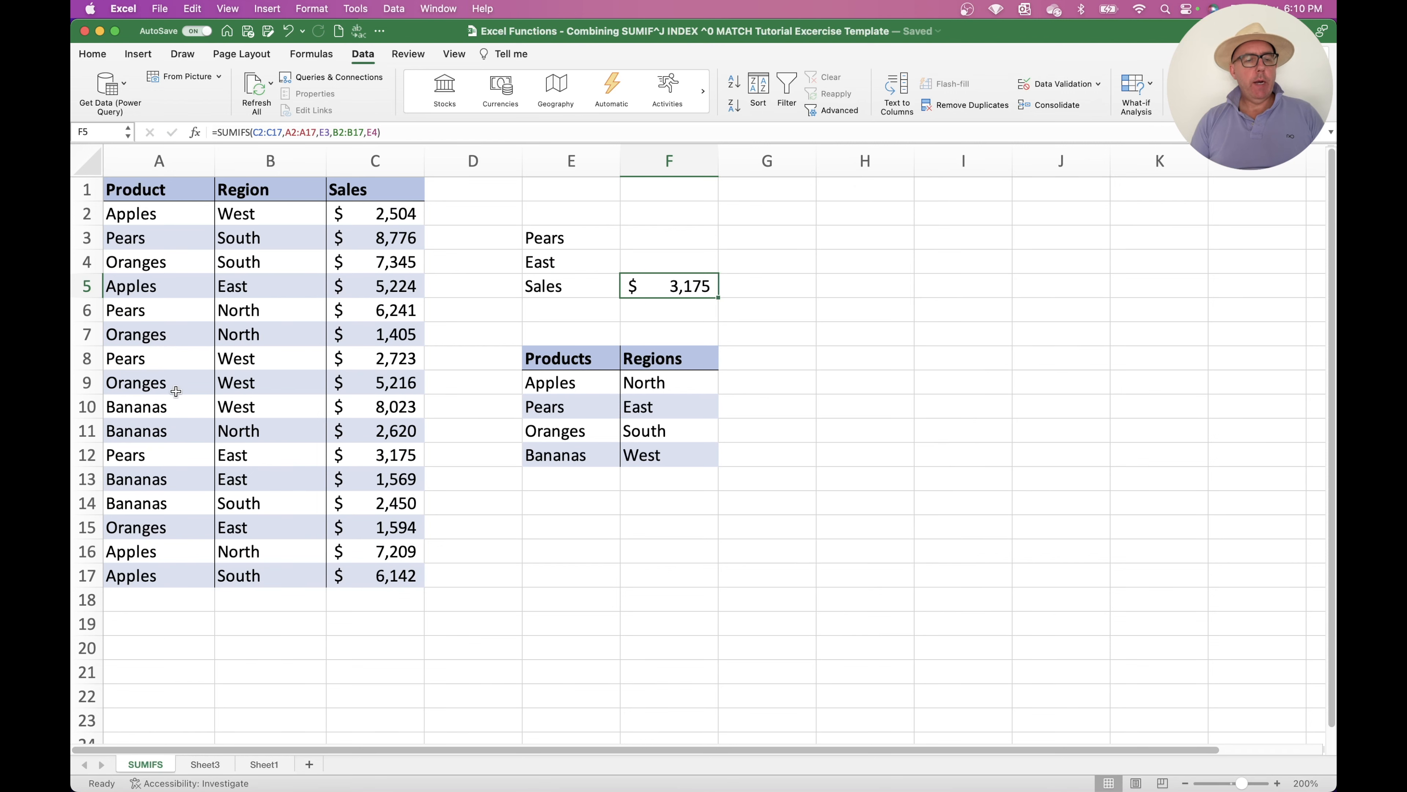
Check the Pears East sales figure in the source table, then change the product in cell E3 to Apples.
{"action": "left_click", "coordinate": [403, 453]}
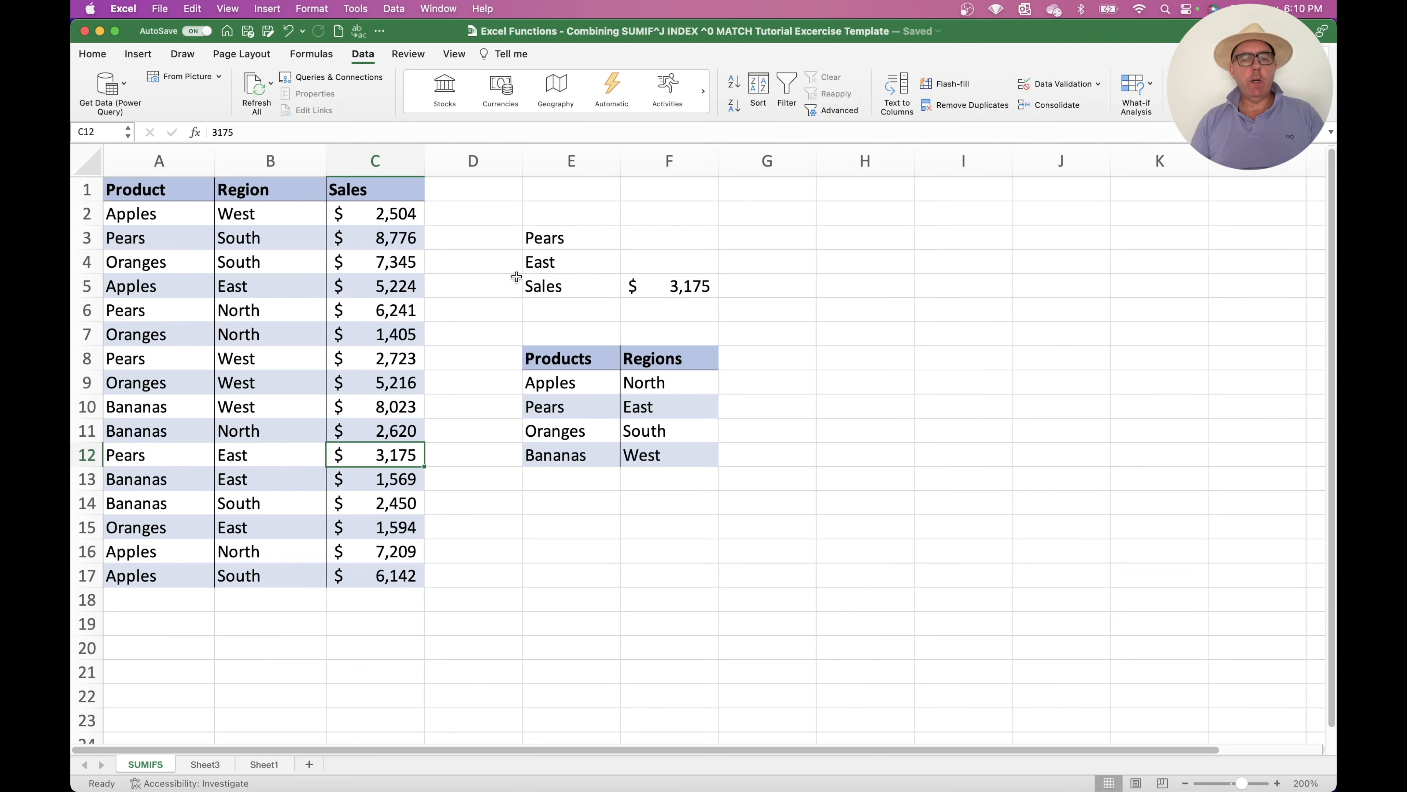
{"action": "left_click", "coordinate": [559, 243]}
{"action": "left_click", "coordinate": [628, 242]}
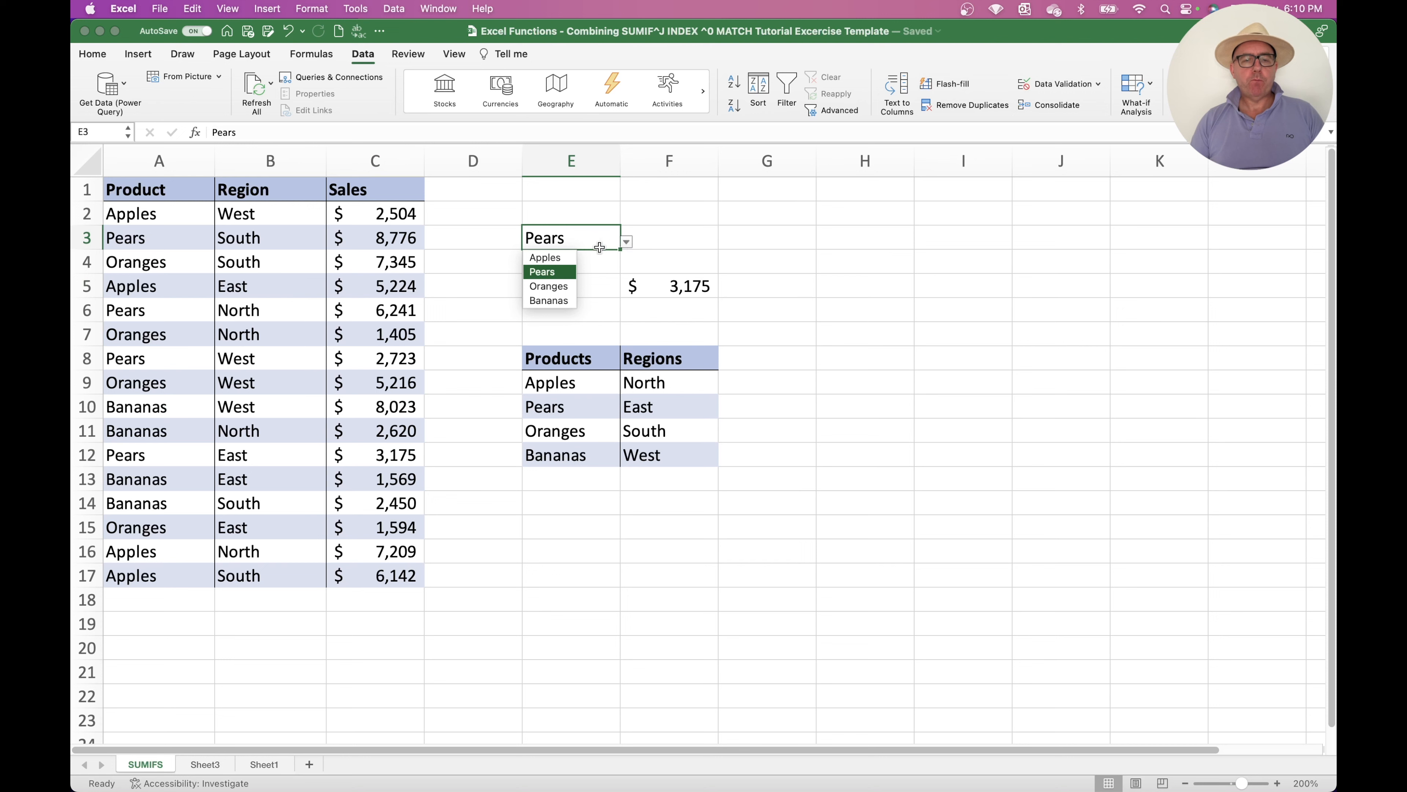
{"action": "left_click", "coordinate": [553, 263]}
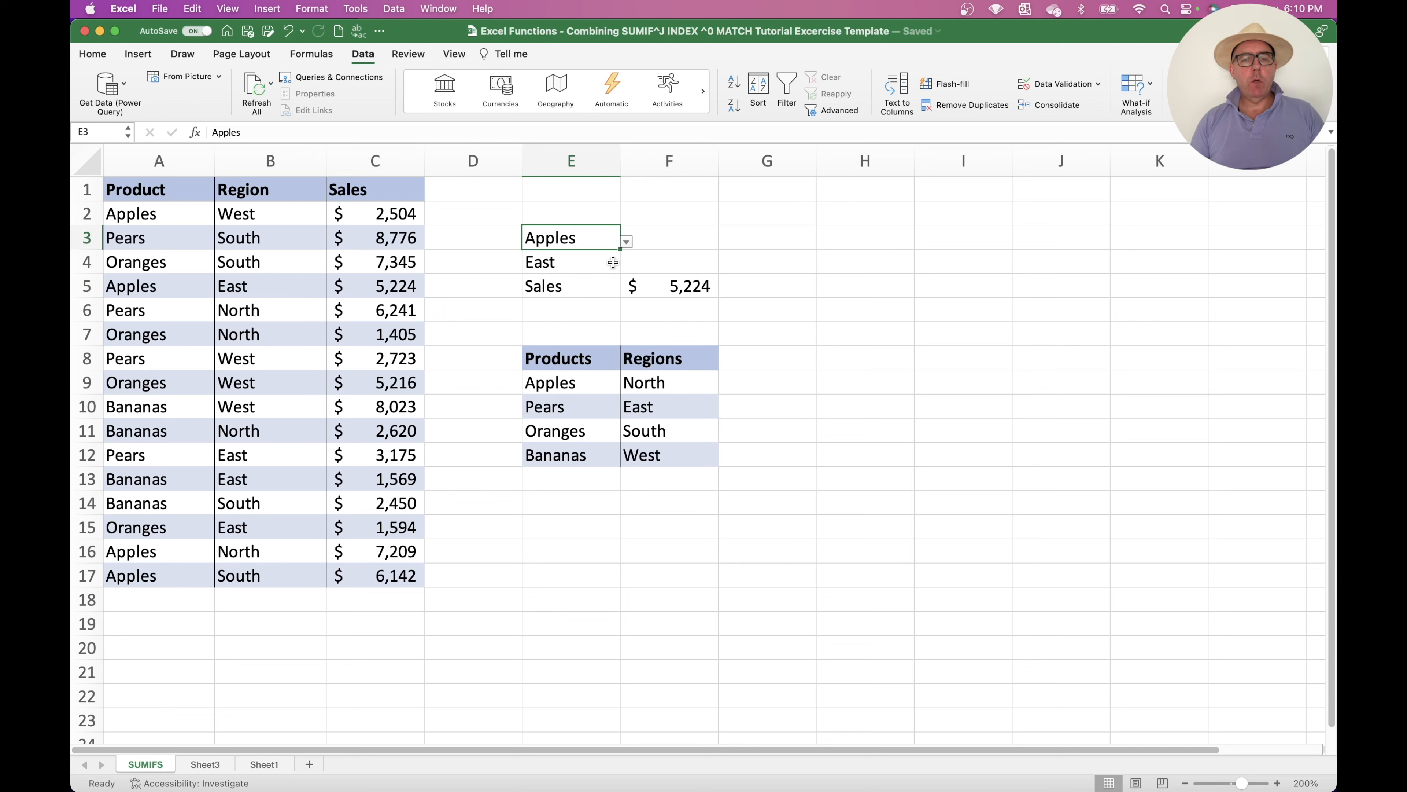
Change the region in cell E4 to West and check the Apples West sales figure in the source table.
{"action": "left_click", "coordinate": [613, 265]}
{"action": "left_click", "coordinate": [627, 266]}
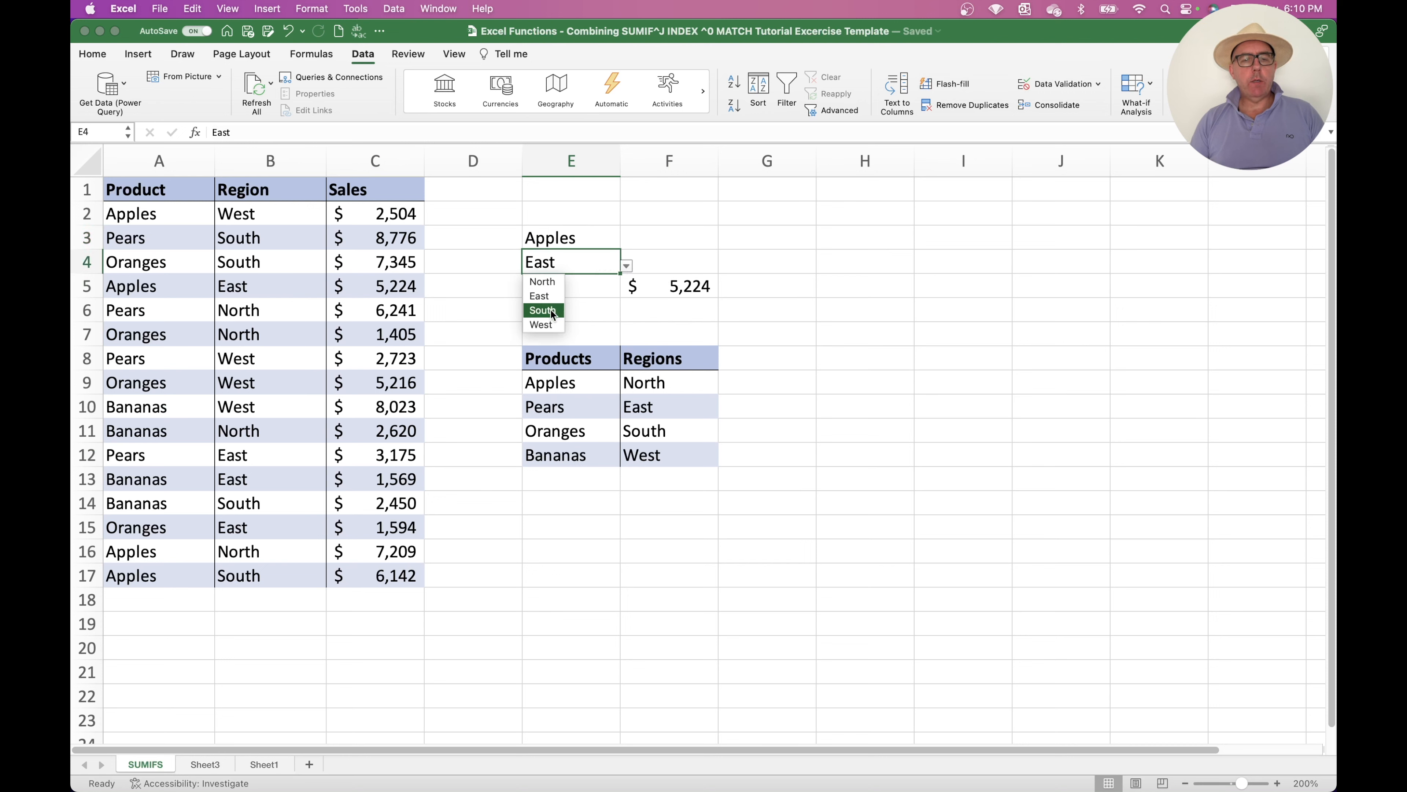
{"action": "left_click", "coordinate": [551, 325]}
{"action": "left_click", "coordinate": [593, 290]}
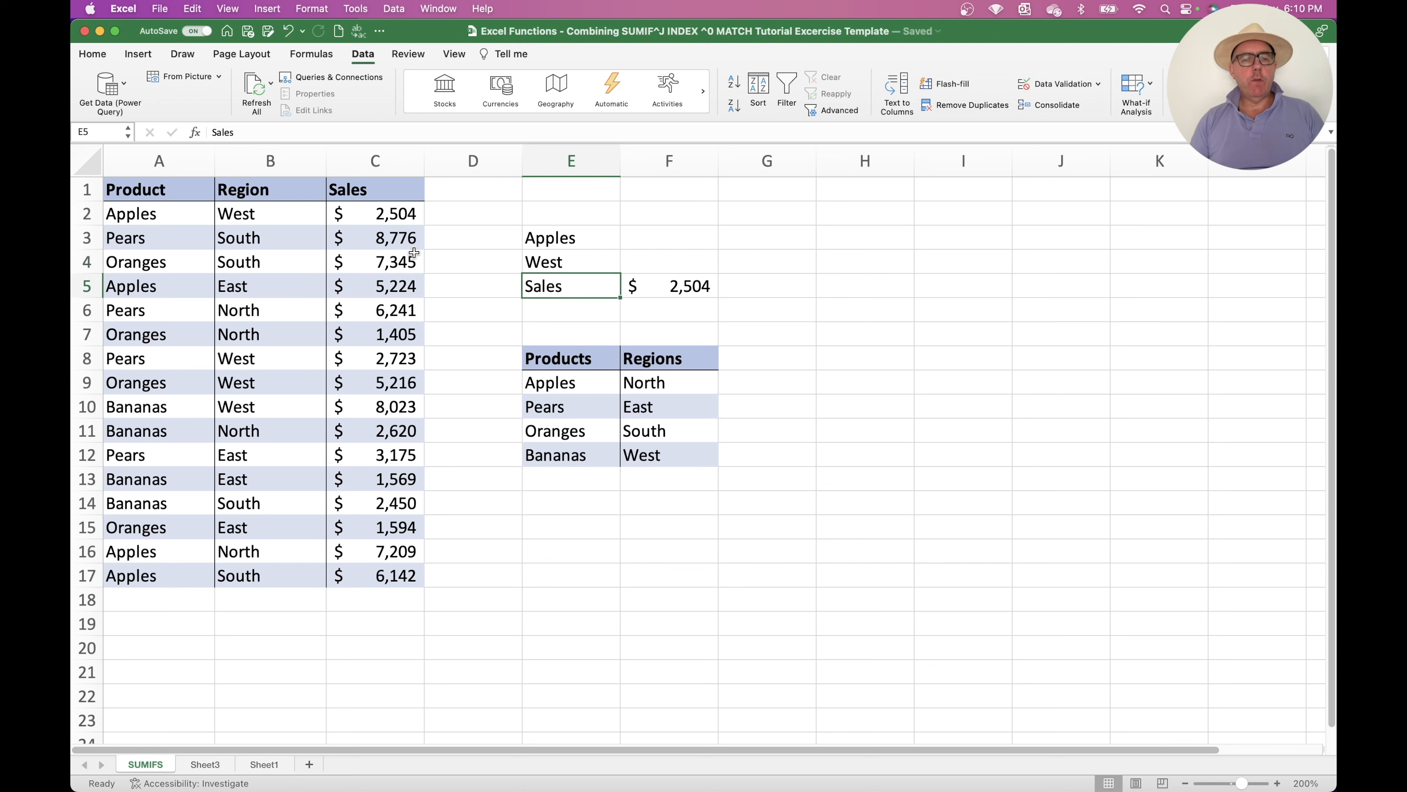
{"action": "left_click", "coordinate": [416, 213]}
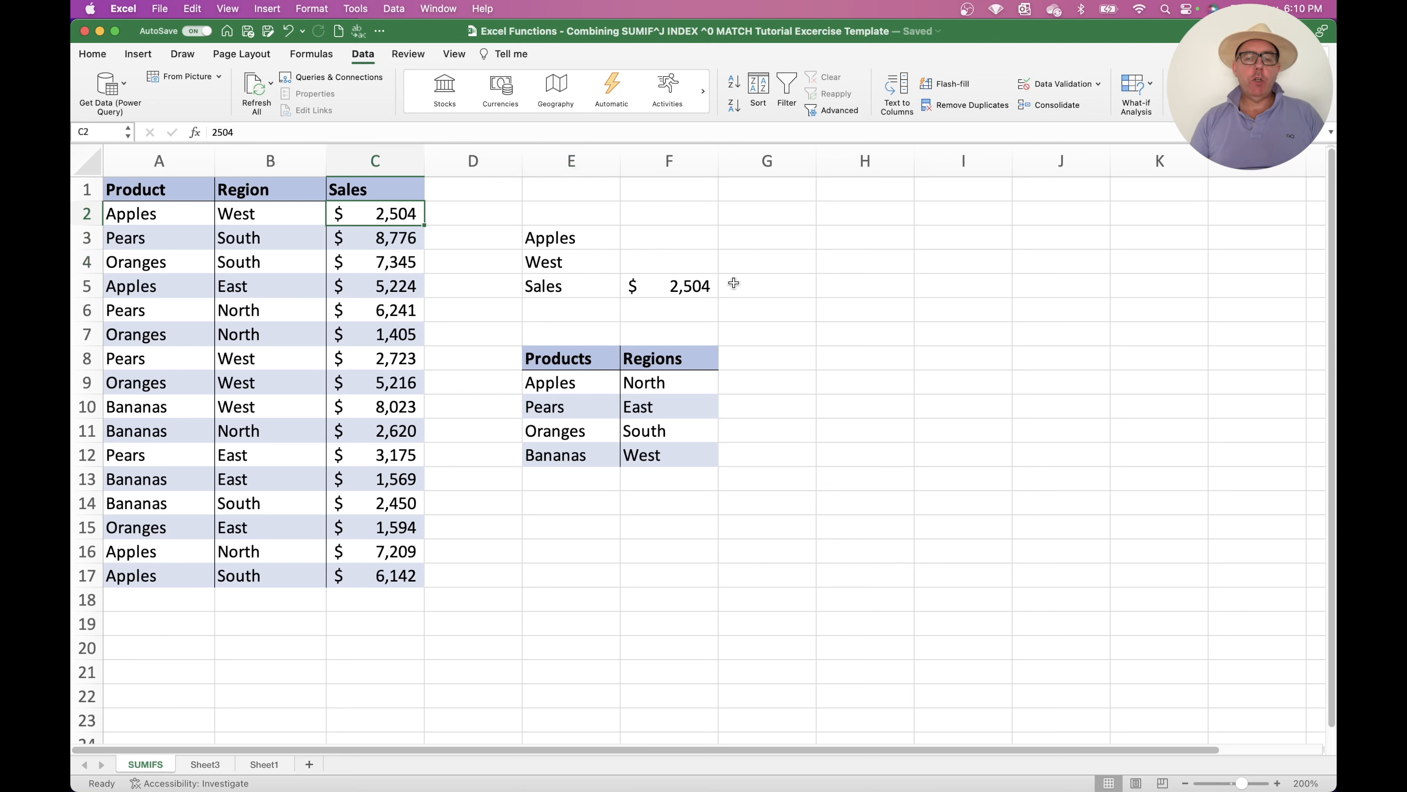
Clear the formula in cell F5 and start a SUMIFS function directly in the cell with C2:C17 as the sum range.
{"action": "left_click", "coordinate": [676, 286]}
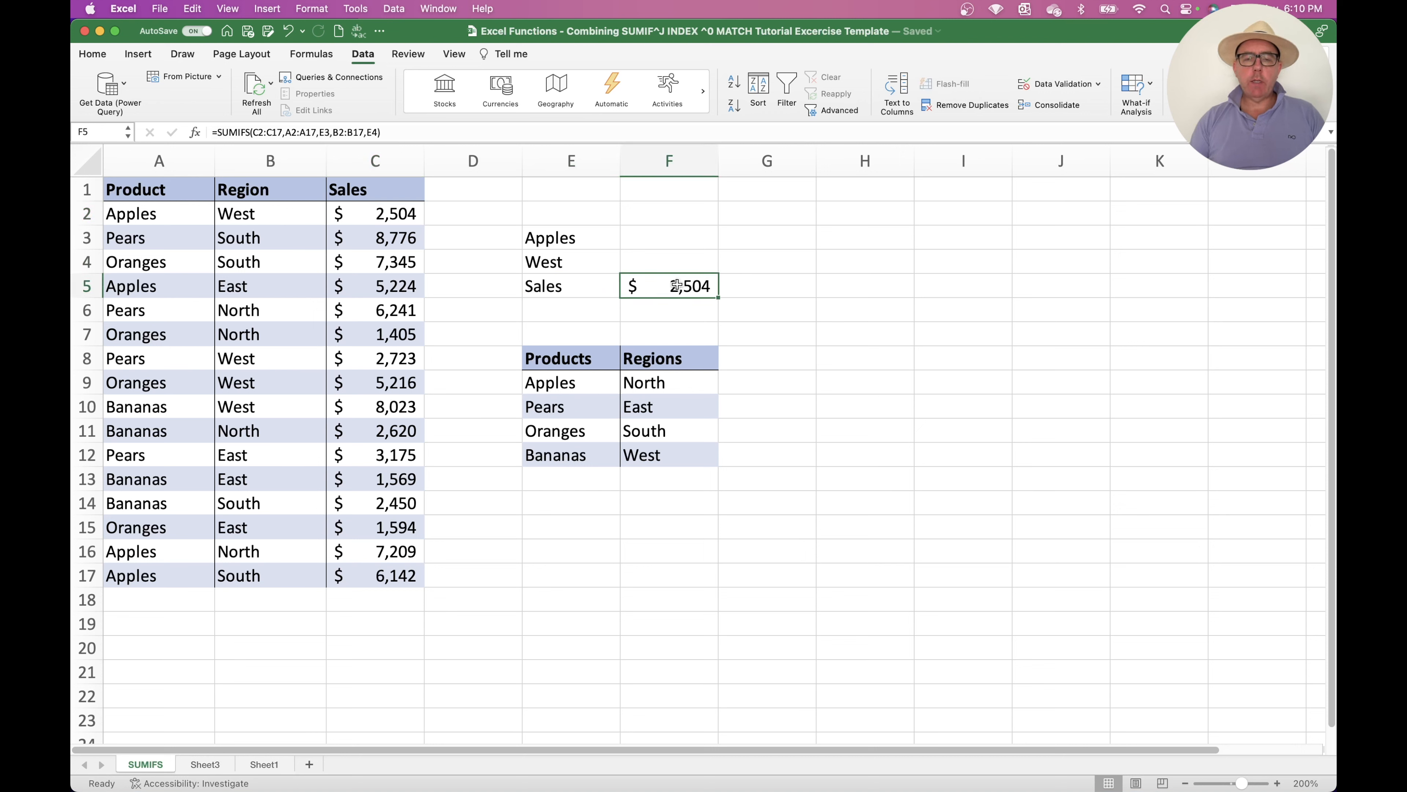
{"action": "key", "text": "Delete"}
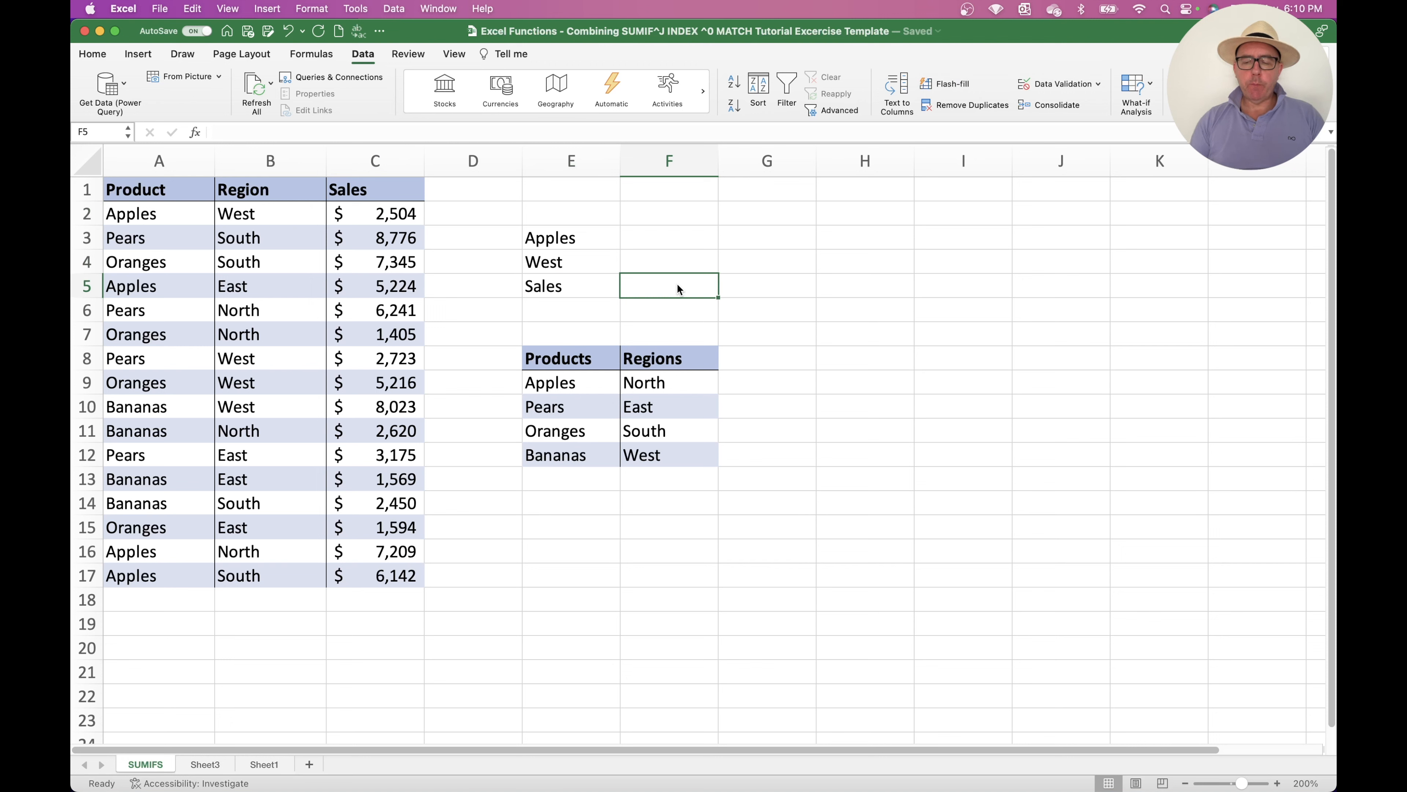
{"action": "type", "text": "=sum"}
{"action": "type", "text": "ifs)"}
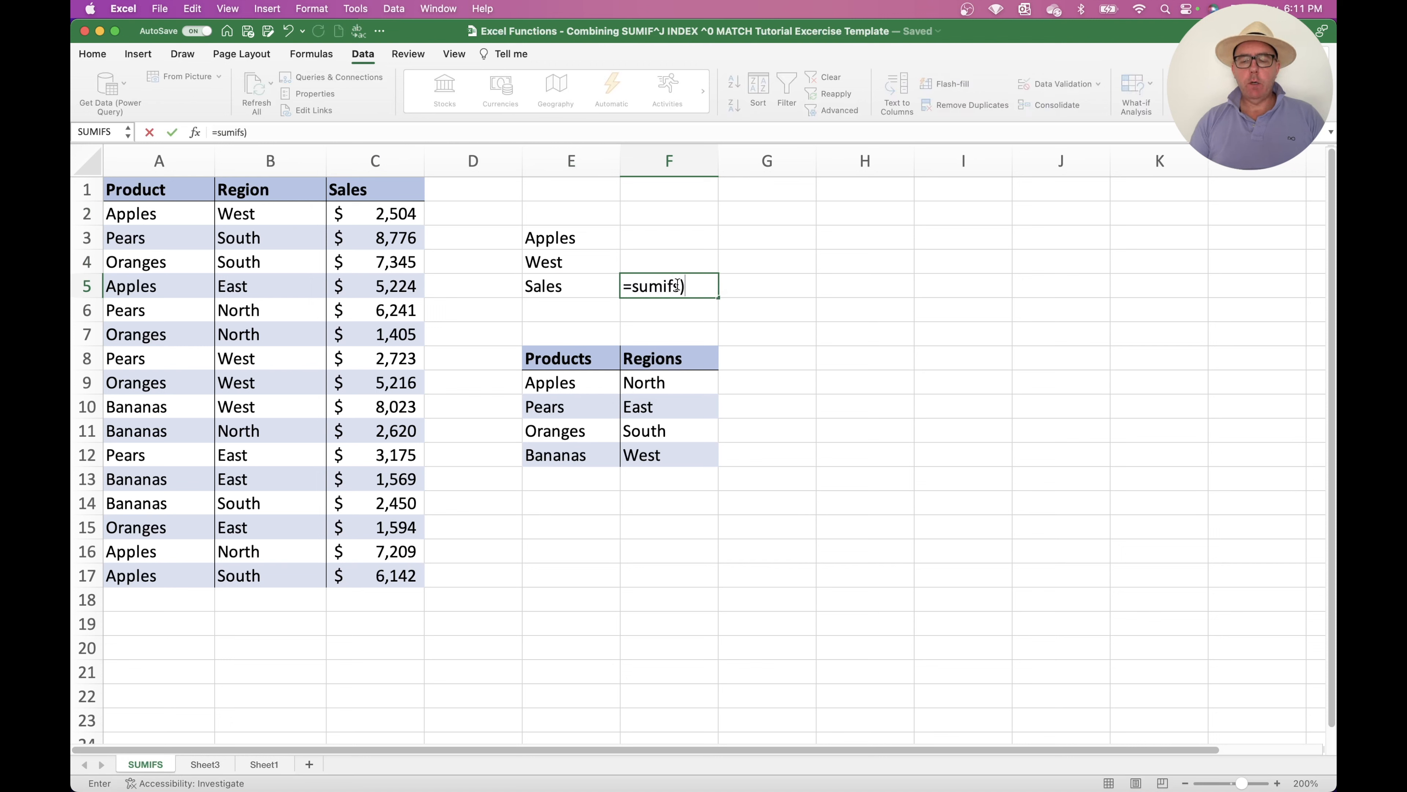
{"action": "key", "text": "BackSpace"}
{"action": "type", "text": "("}
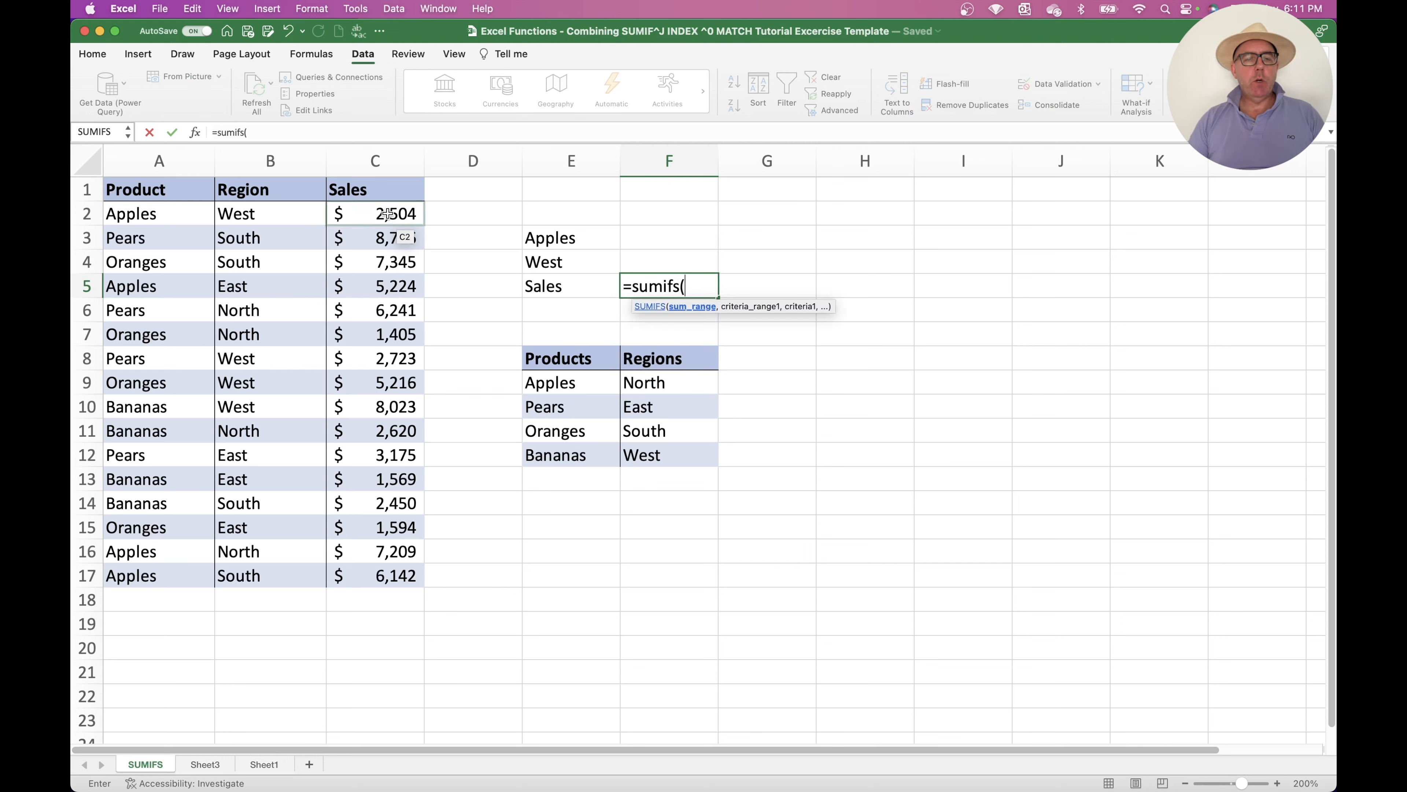
{"action": "left_click_drag", "start_coordinate": [387, 214], "coordinate": [377, 573]}
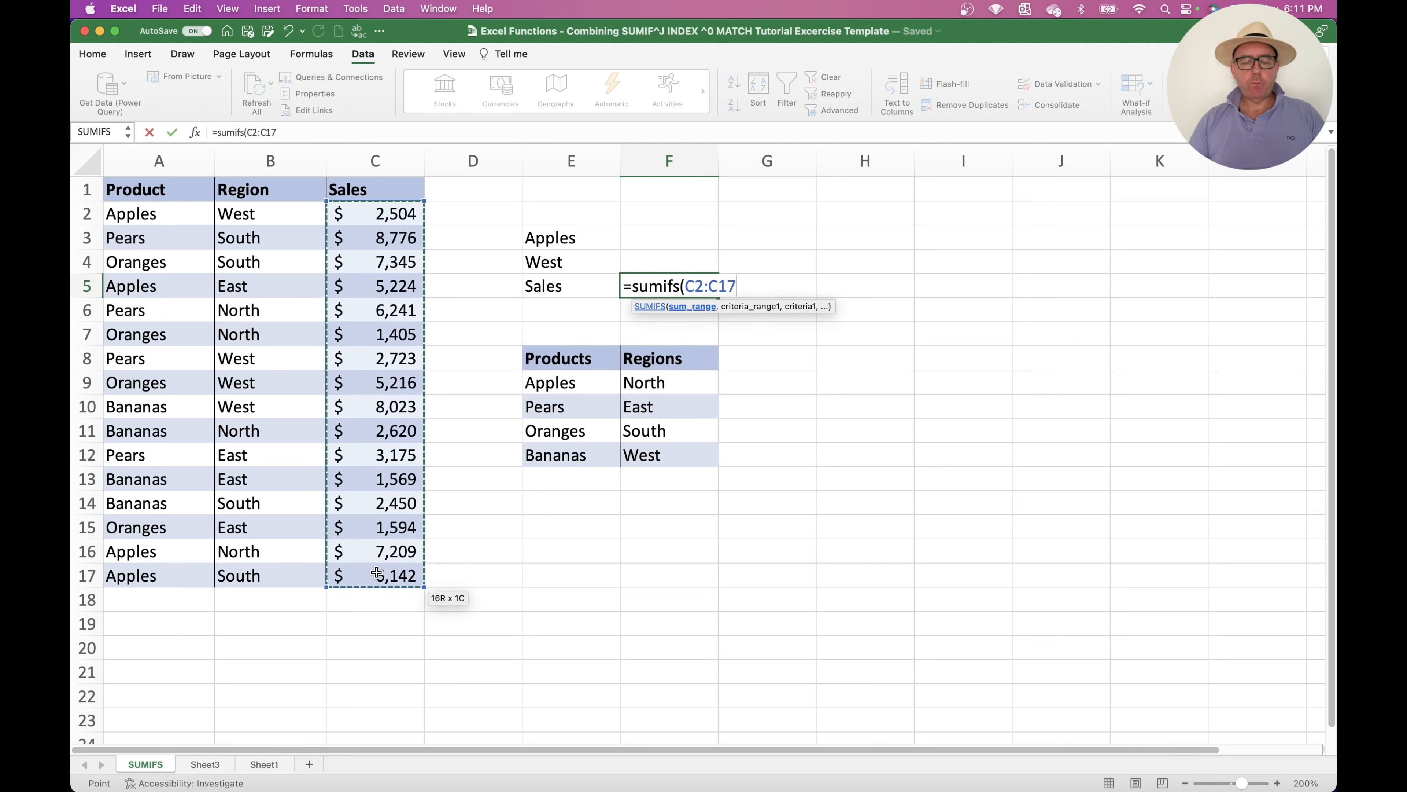
{"action": "type", "text": ","}
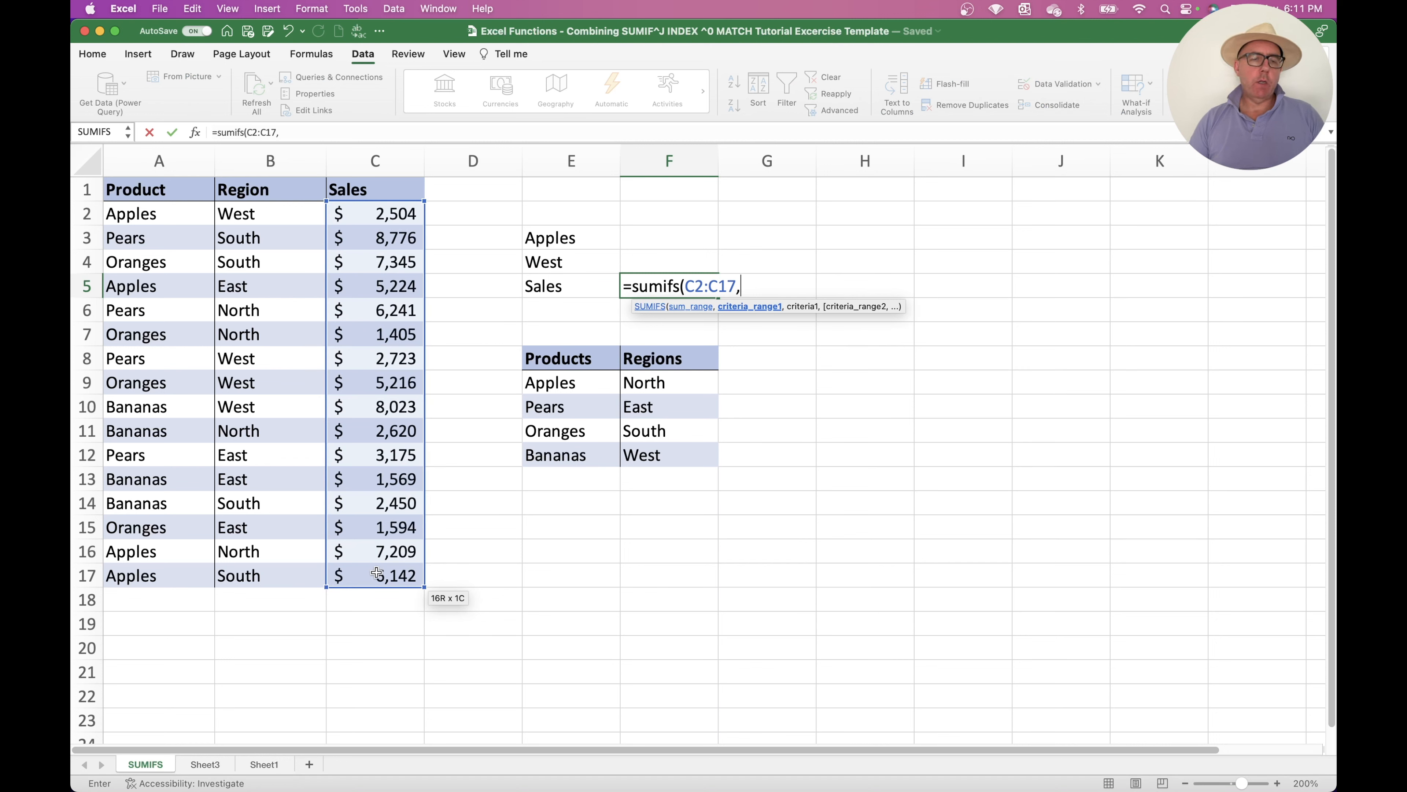
Add A2:A17 as the first criteria range of the SUMIFS formula, with cell E3 as its criterion.
{"action": "left_click_drag", "start_coordinate": [157, 220], "coordinate": [150, 567]}
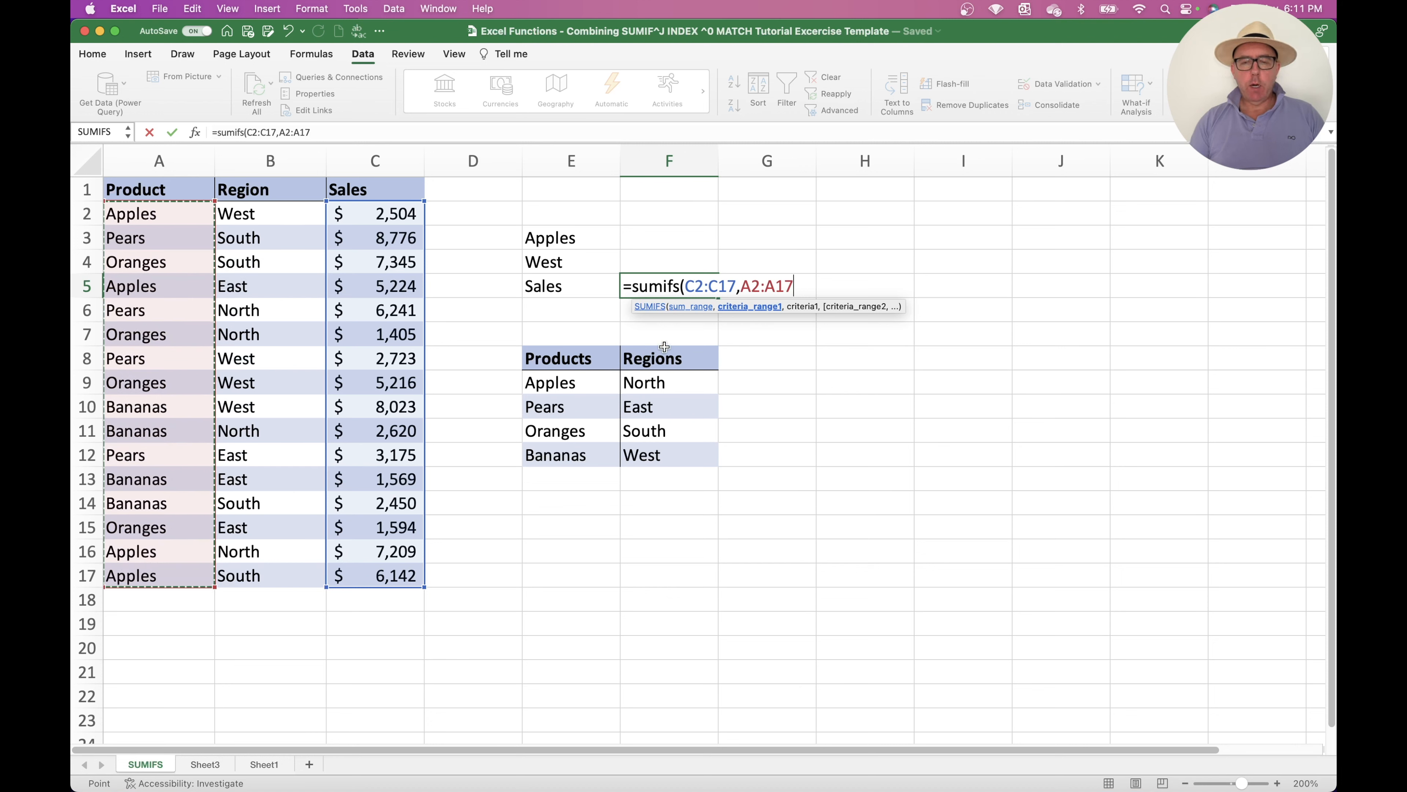
{"action": "type", "text": ","}
{"action": "left_click", "coordinate": [574, 237]}
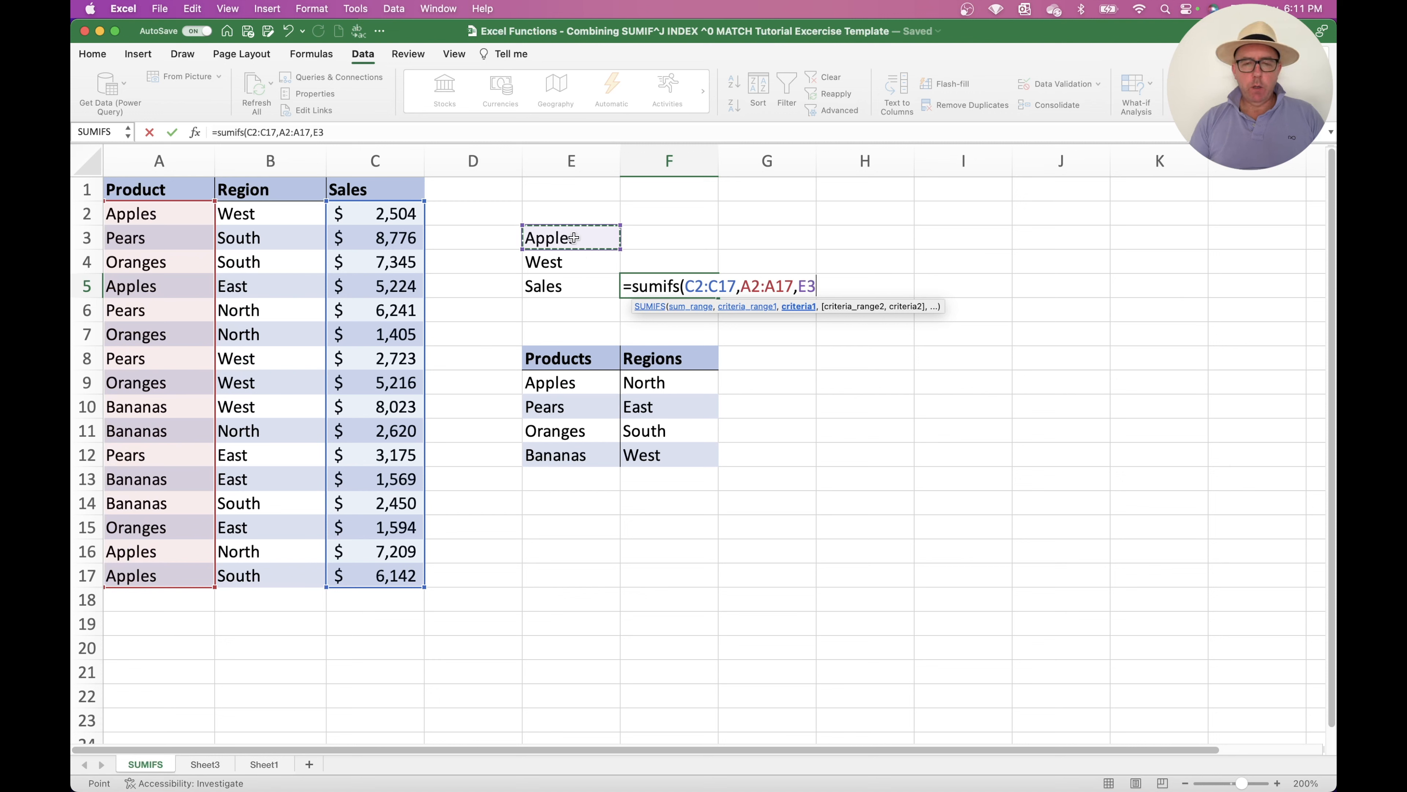
{"action": "type", "text": ","}
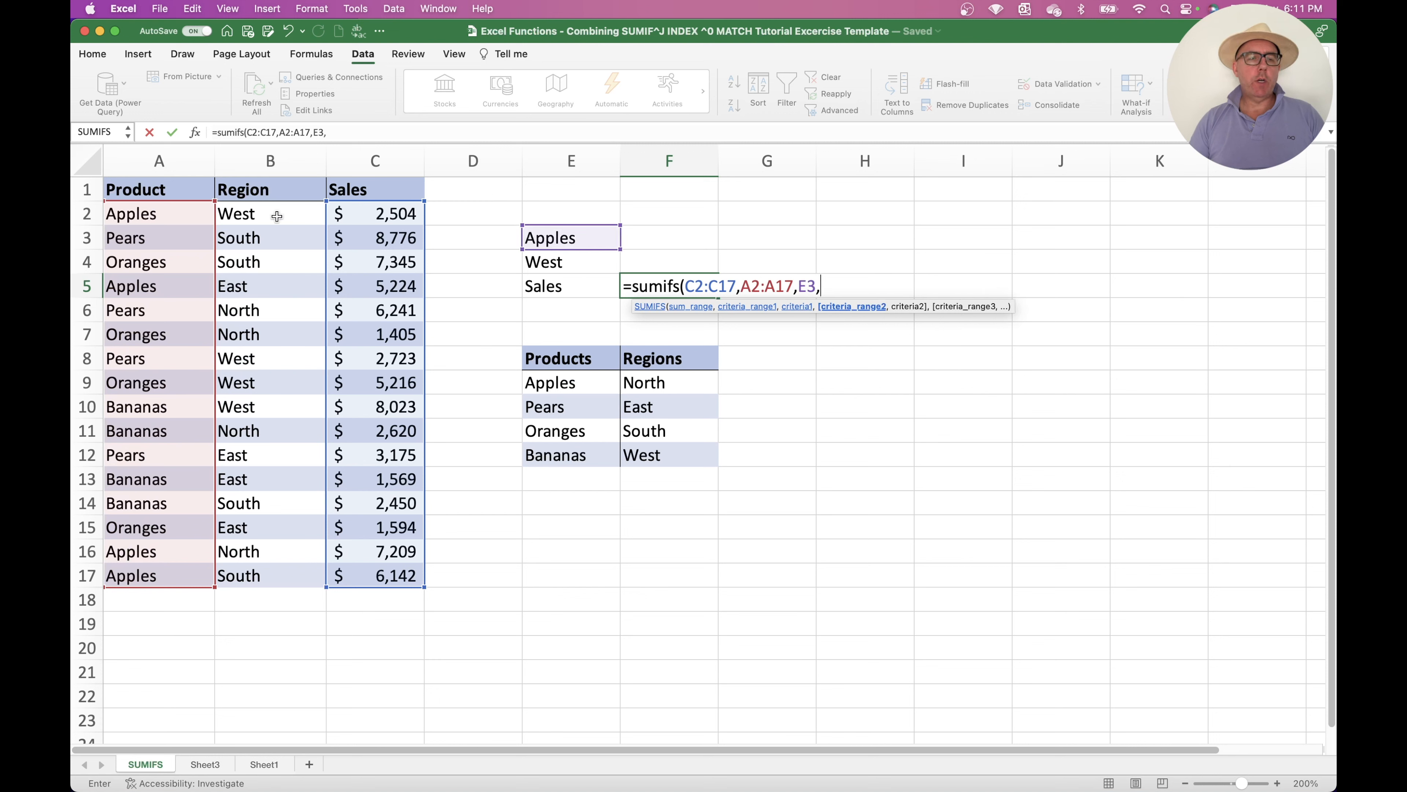
Complete the SUMIFS formula with criteria range B2:B17 and criterion E4, then compare its result with the Apples West figure in C2.
{"action": "left_click_drag", "start_coordinate": [276, 216], "coordinate": [281, 568]}
{"action": "type", "text": ","}
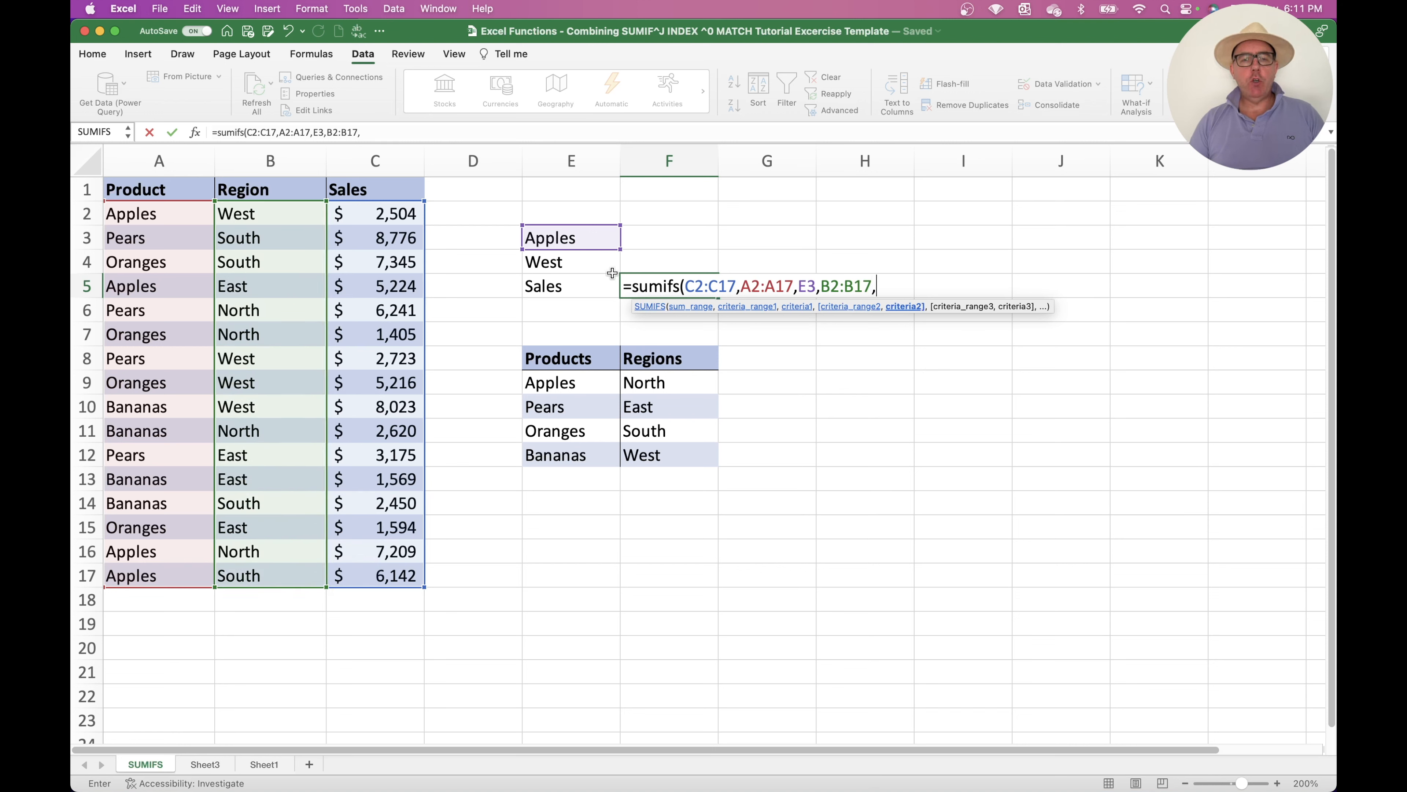
{"action": "left_click", "coordinate": [592, 260]}
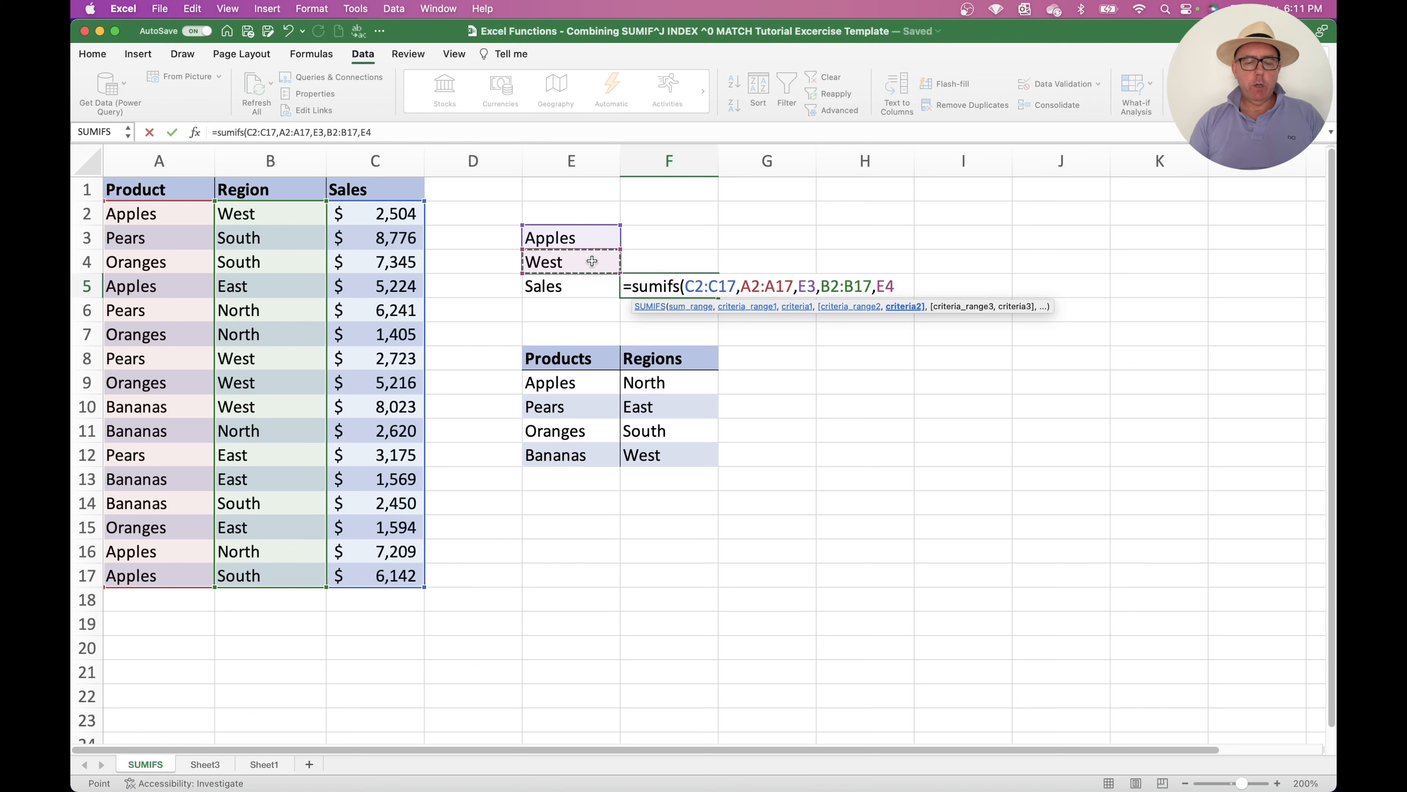
{"action": "type", "text": ")"}
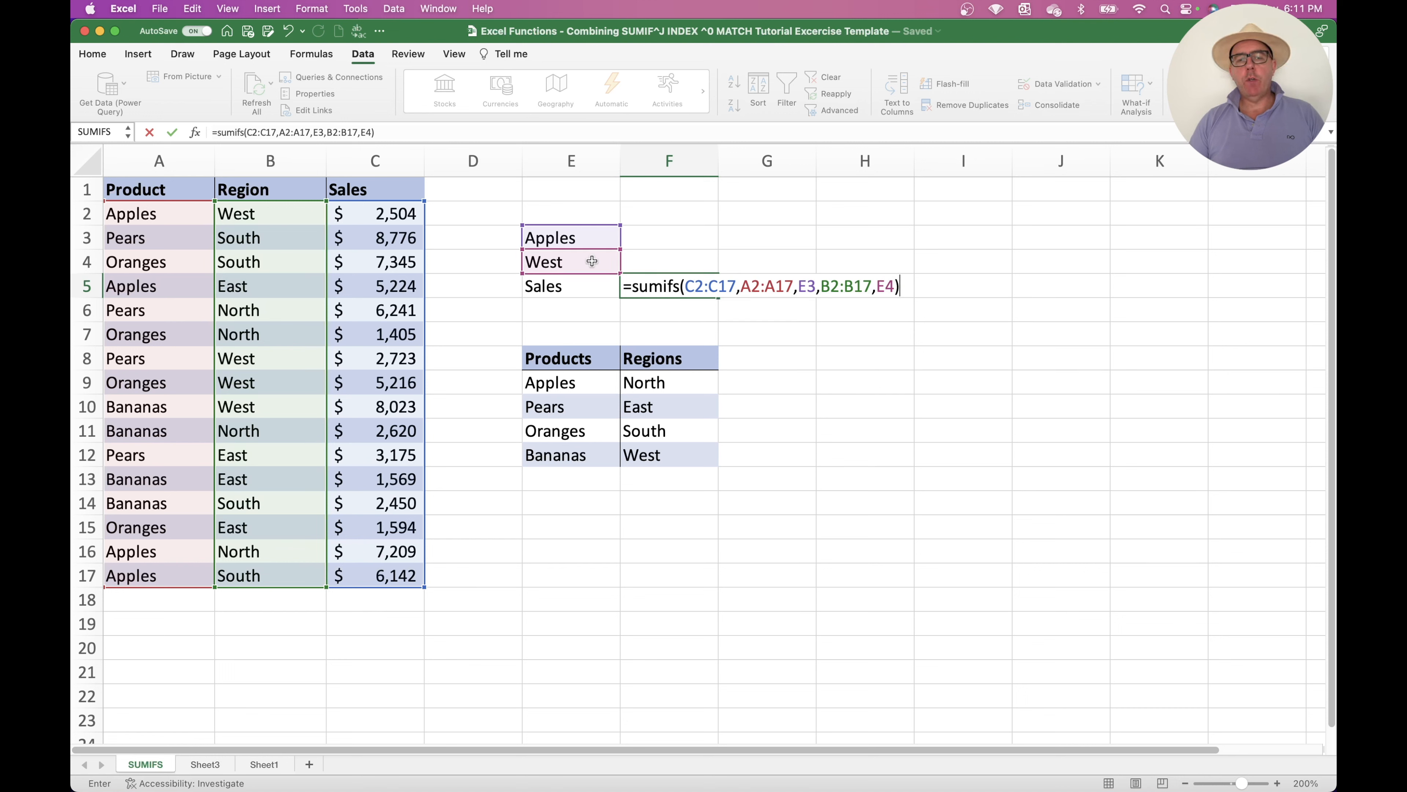
{"action": "key", "text": "Return"}
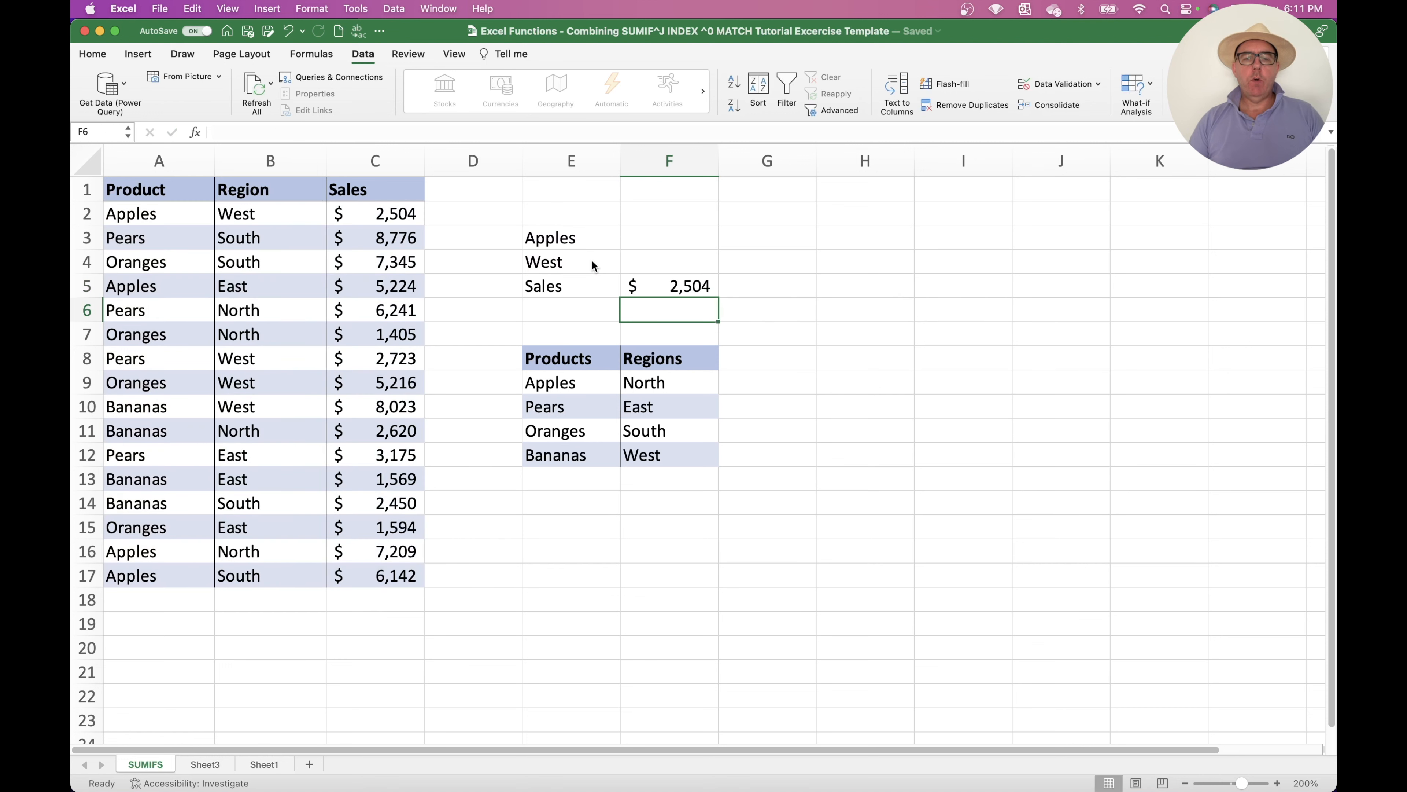
{"action": "left_click", "coordinate": [659, 286]}
{"action": "left_click", "coordinate": [417, 213]}
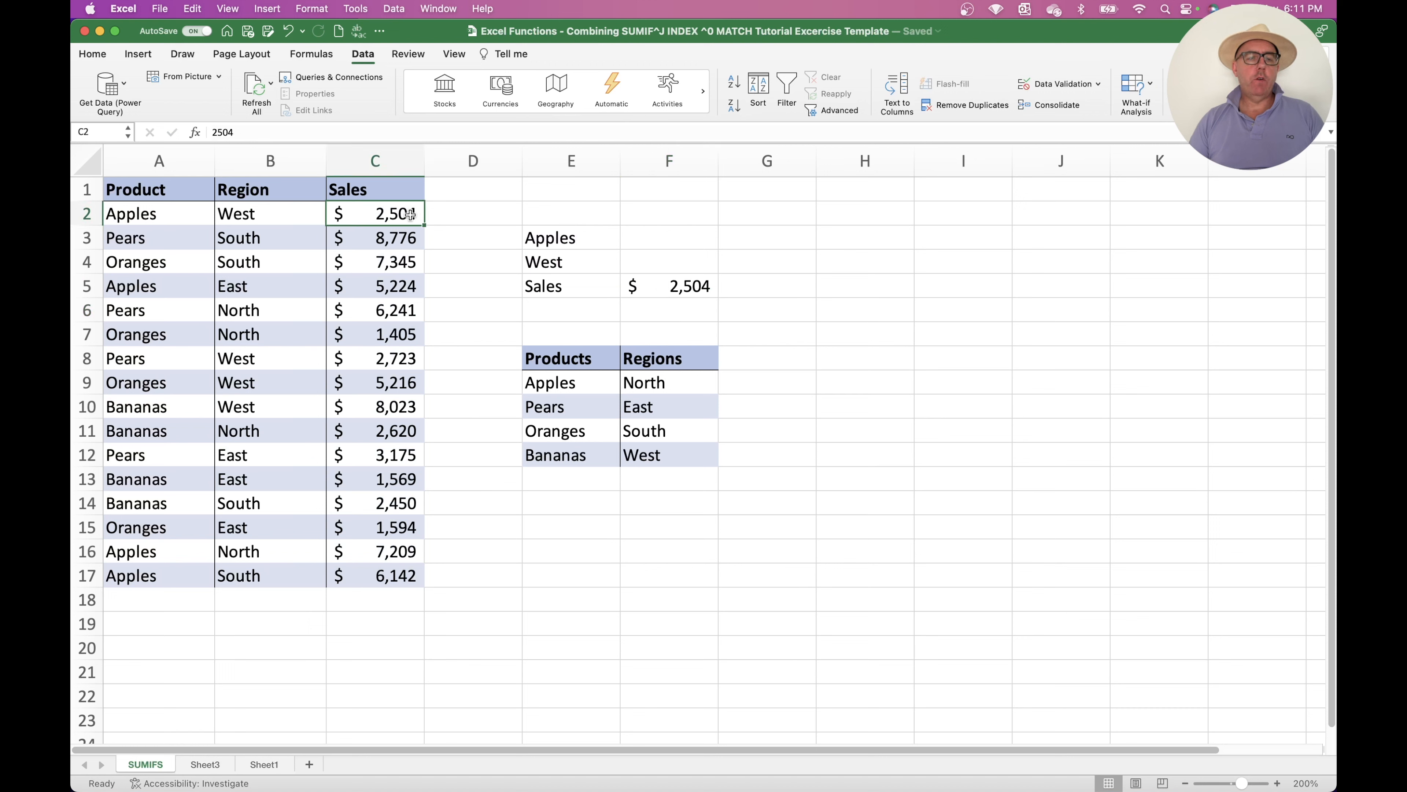
Test the lookup by choosing Oranges in cell E3 and North in E4, then inspect the result cell F5.
{"action": "left_click", "coordinate": [581, 243]}
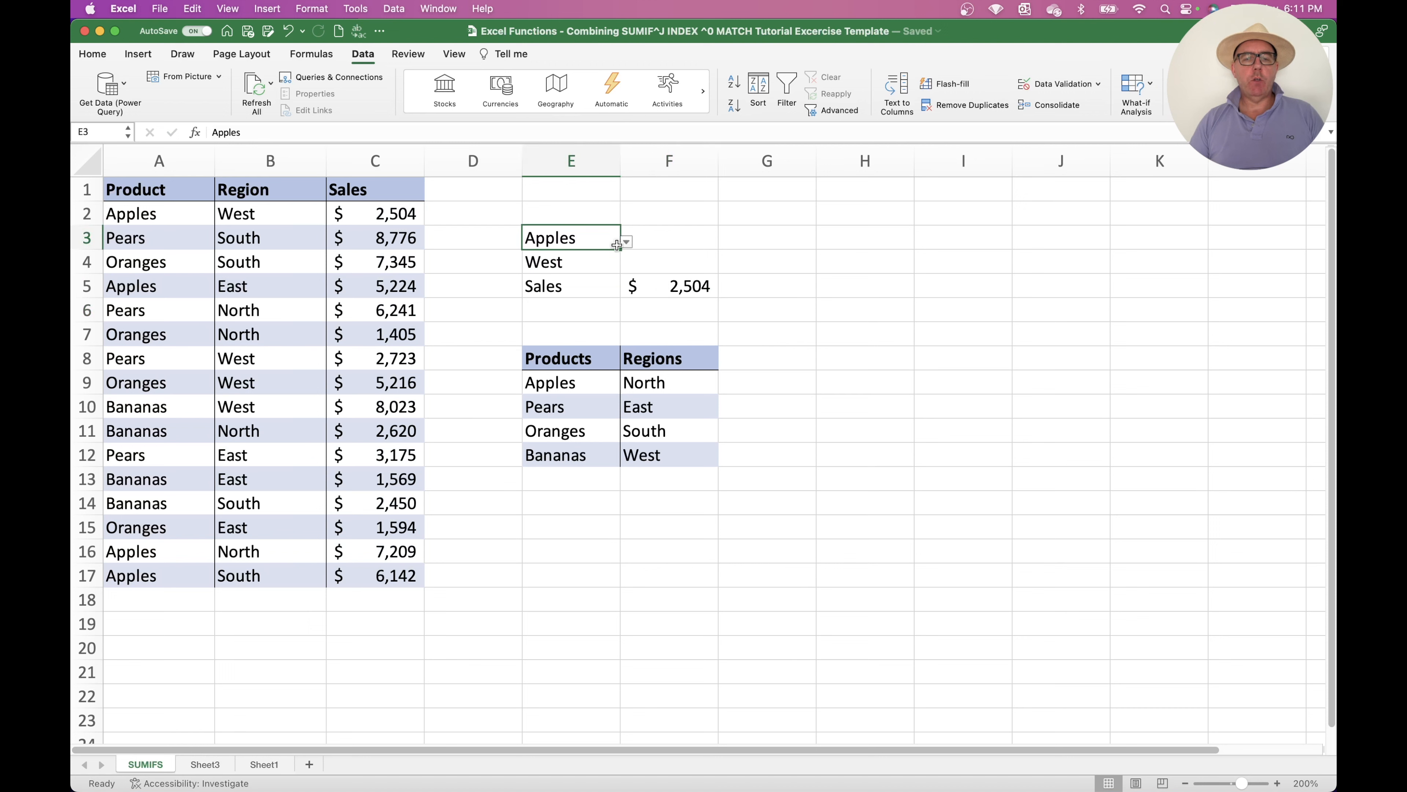
{"action": "left_click", "coordinate": [625, 242]}
{"action": "left_click", "coordinate": [566, 287]}
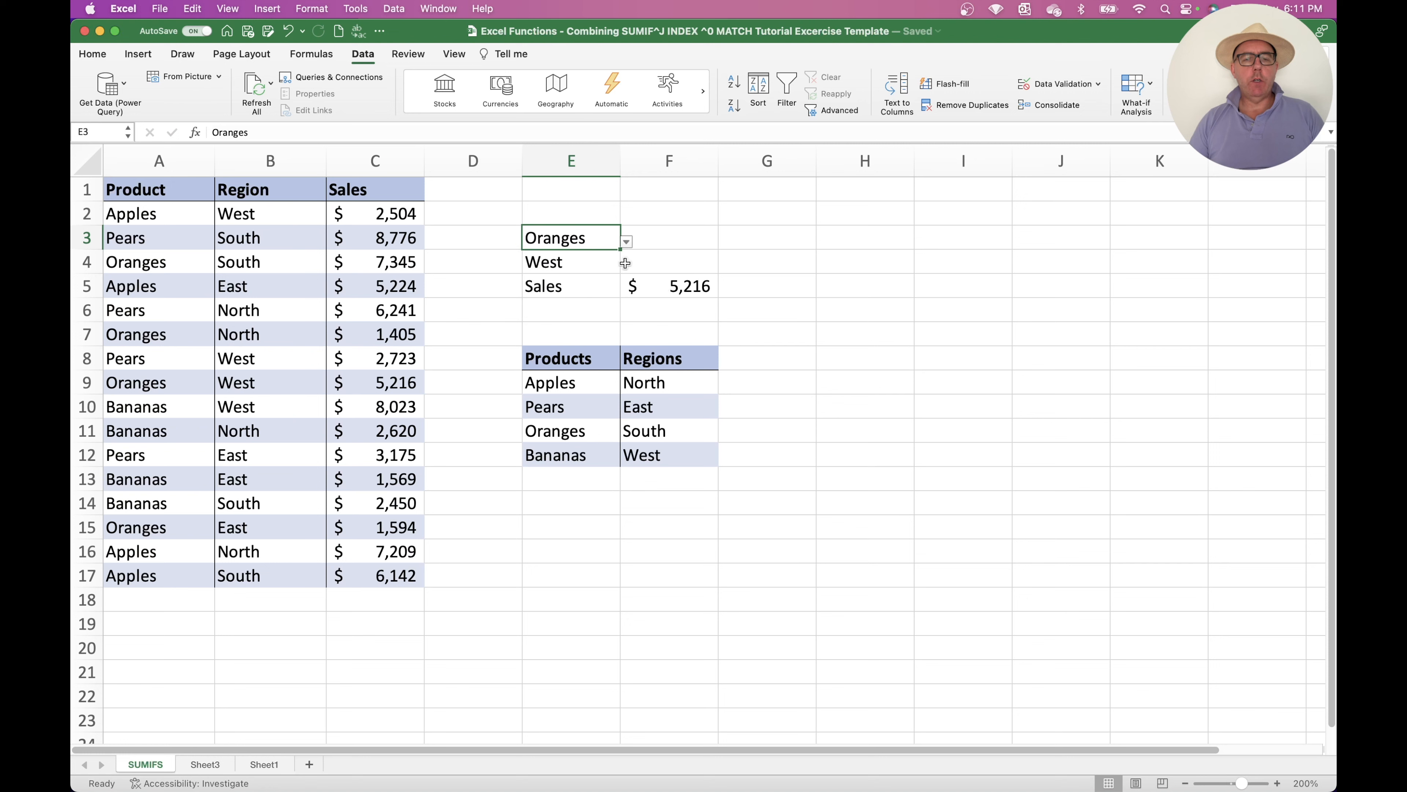
{"action": "left_click", "coordinate": [617, 261]}
{"action": "left_click", "coordinate": [626, 266]}
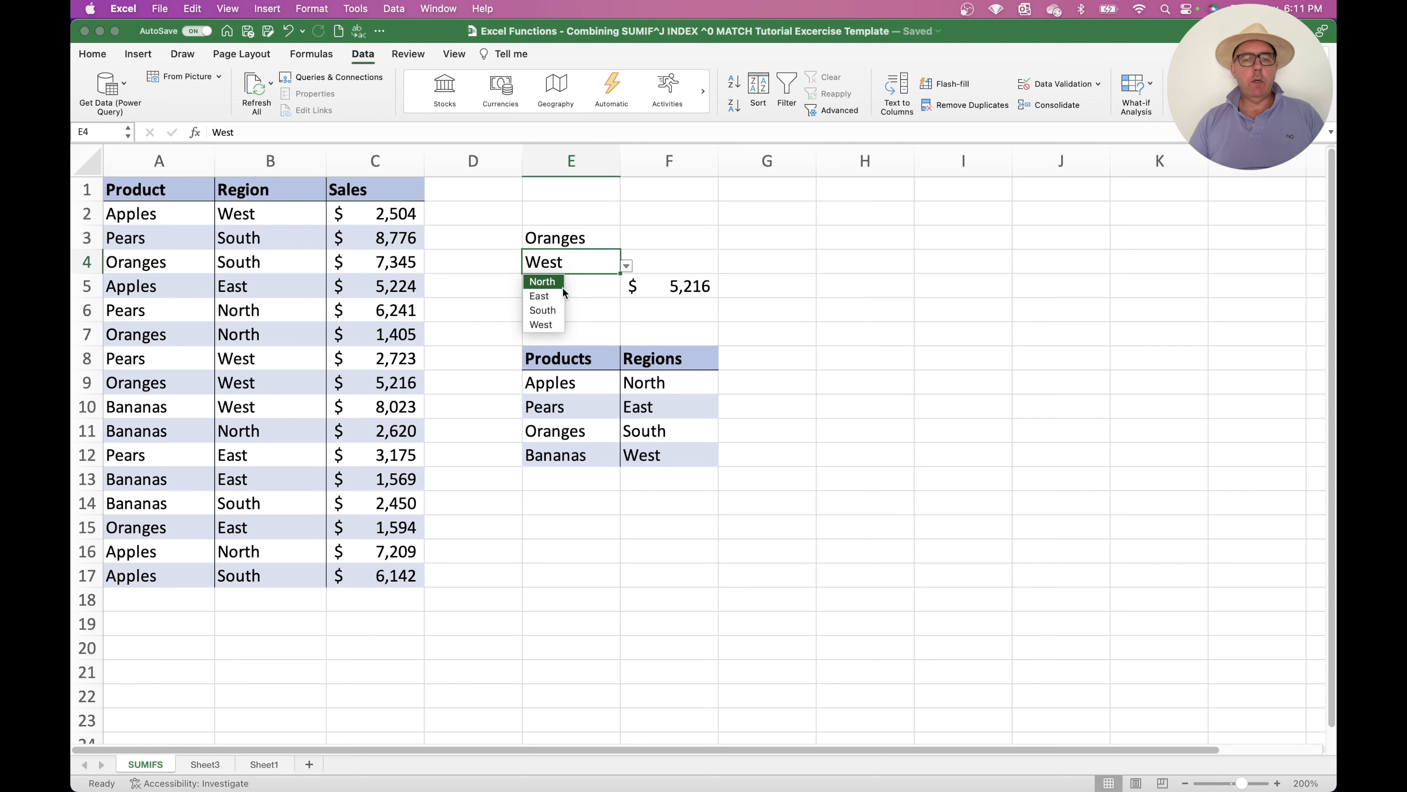
{"action": "left_click", "coordinate": [554, 281]}
{"action": "left_click", "coordinate": [593, 293]}
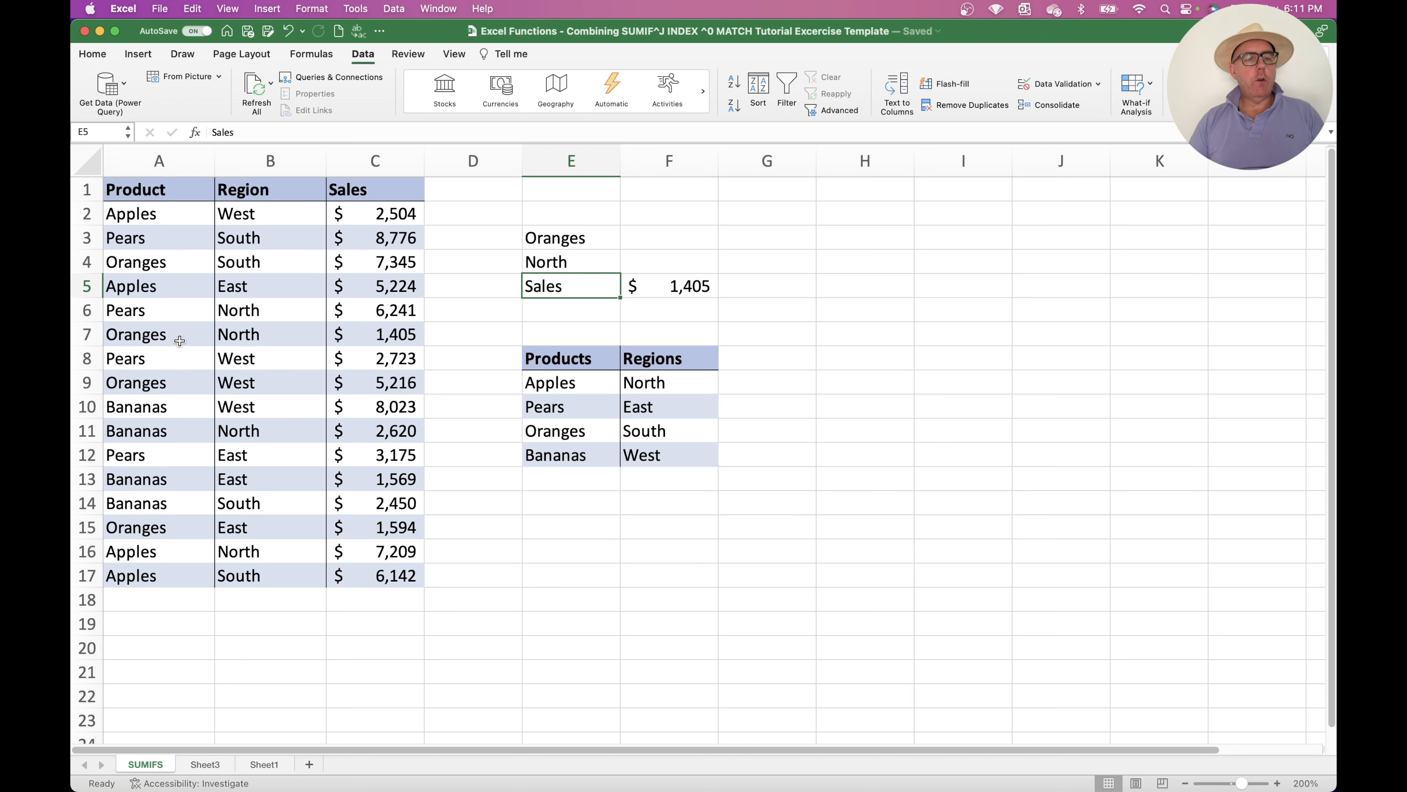
{"action": "left_click", "coordinate": [675, 286]}
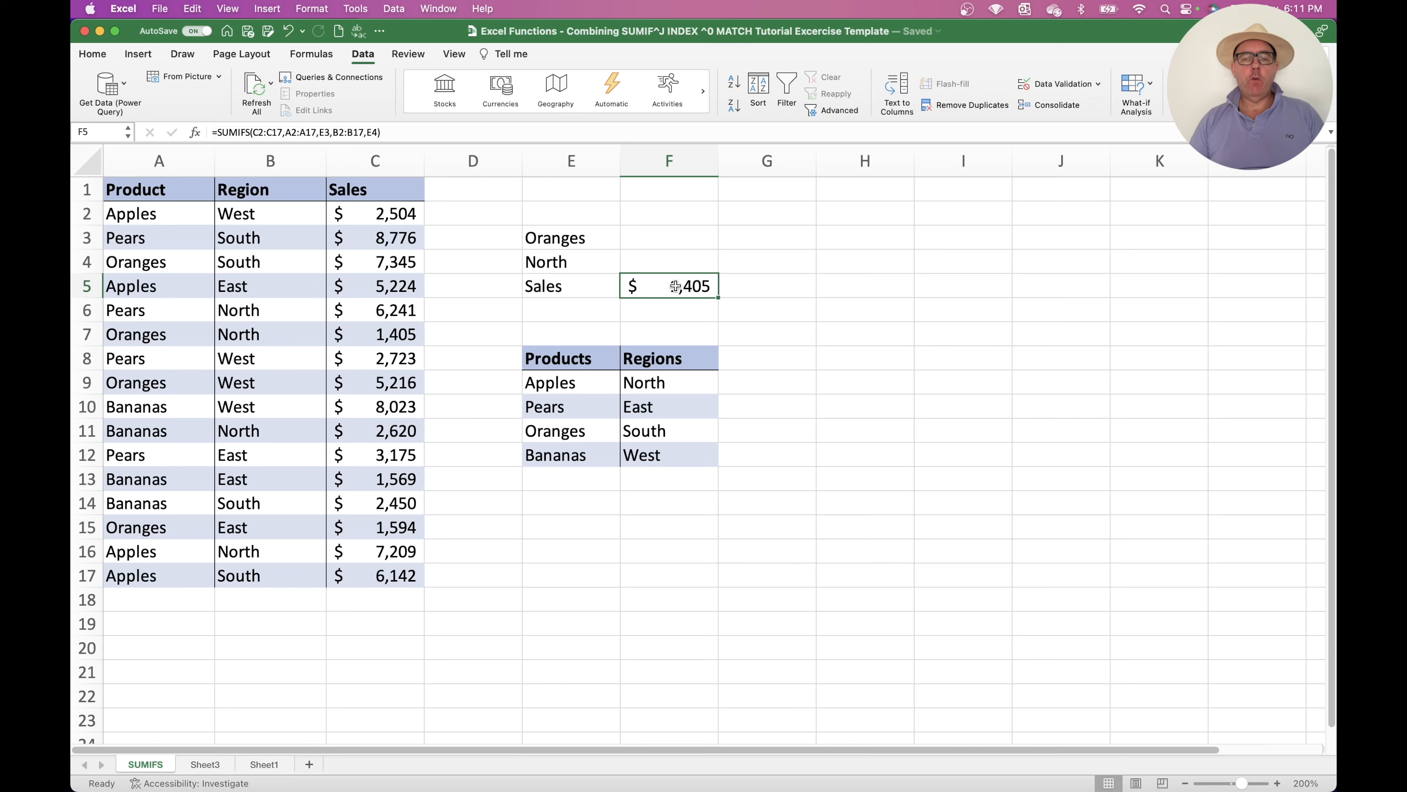